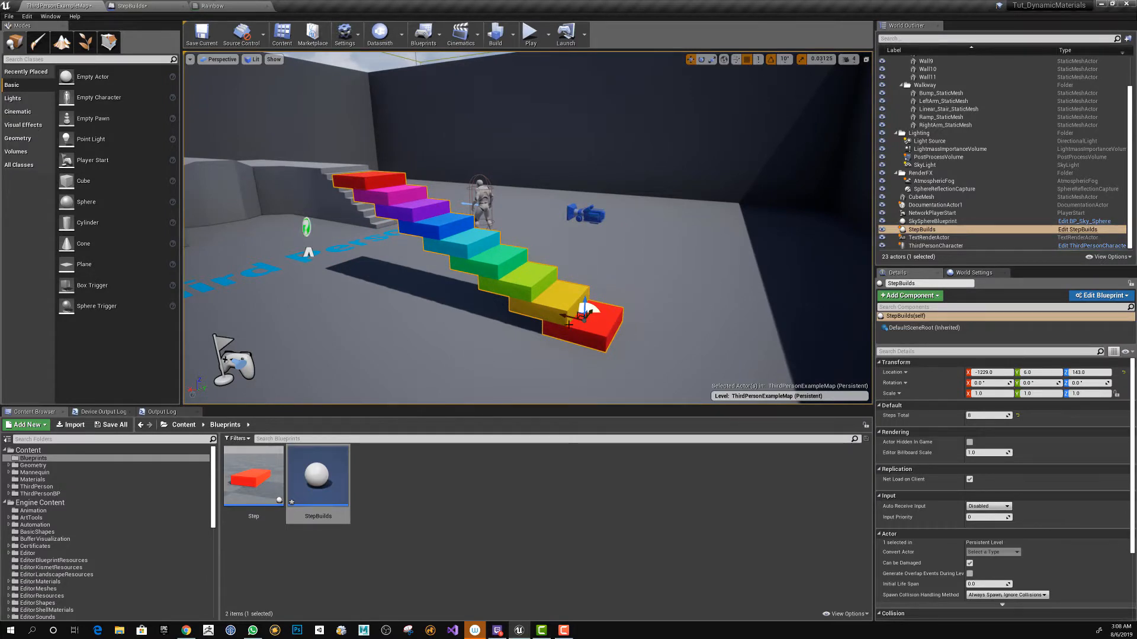
Set the Steps Total of the selected StepBuilds staircase to 9.
{"action": "key", "text": "a"}
{"action": "right_click_drag", "start_coordinate": [602, 324], "coordinate": [639, 323]}
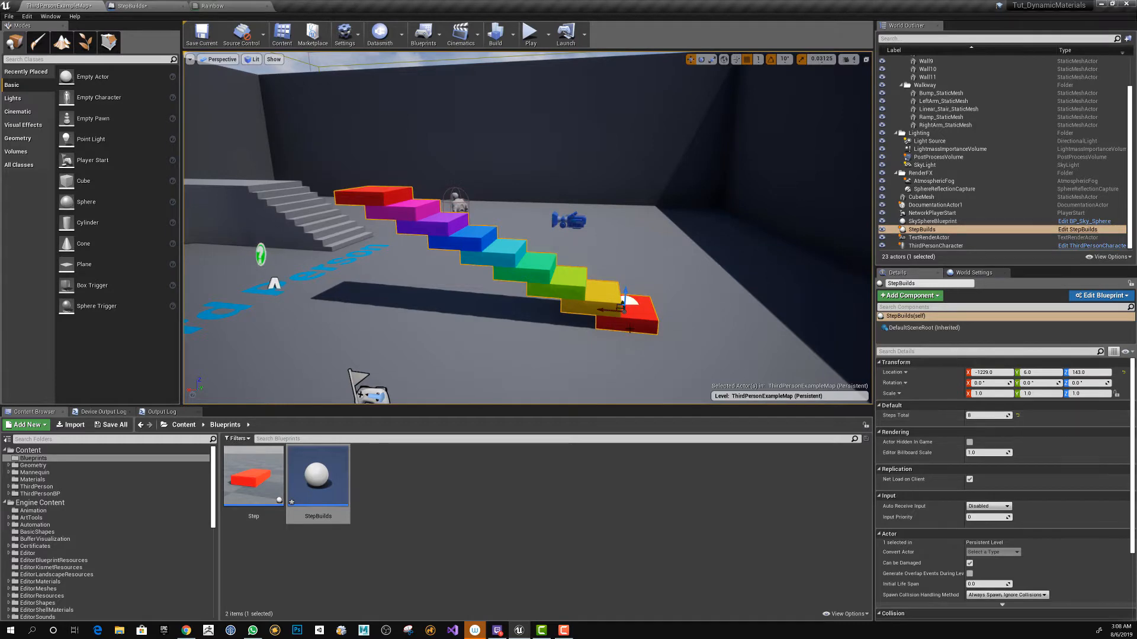
{"action": "key", "text": "s"}
{"action": "right_click_drag", "start_coordinate": [631, 331], "coordinate": [616, 295]}
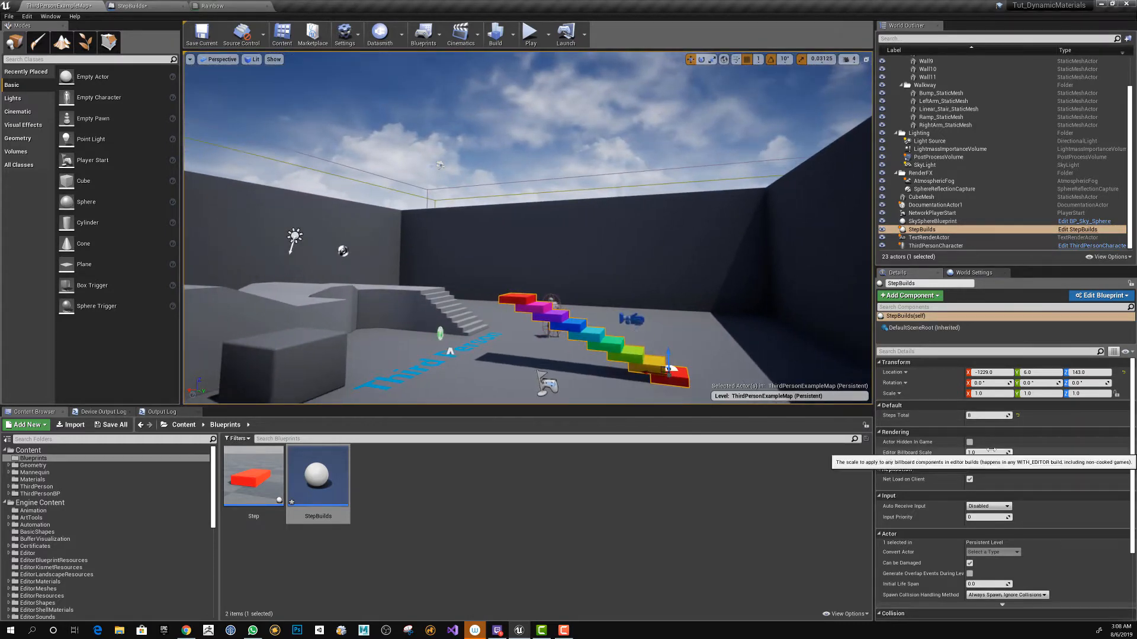
{"action": "mouse_move", "coordinate": [975, 416]}
{"action": "left_mouse_down"}
{"action": "mouse_move", "coordinate": [1007, 415]}
{"action": "mouse_move", "coordinate": [983, 415]}
{"action": "left_mouse_up"}
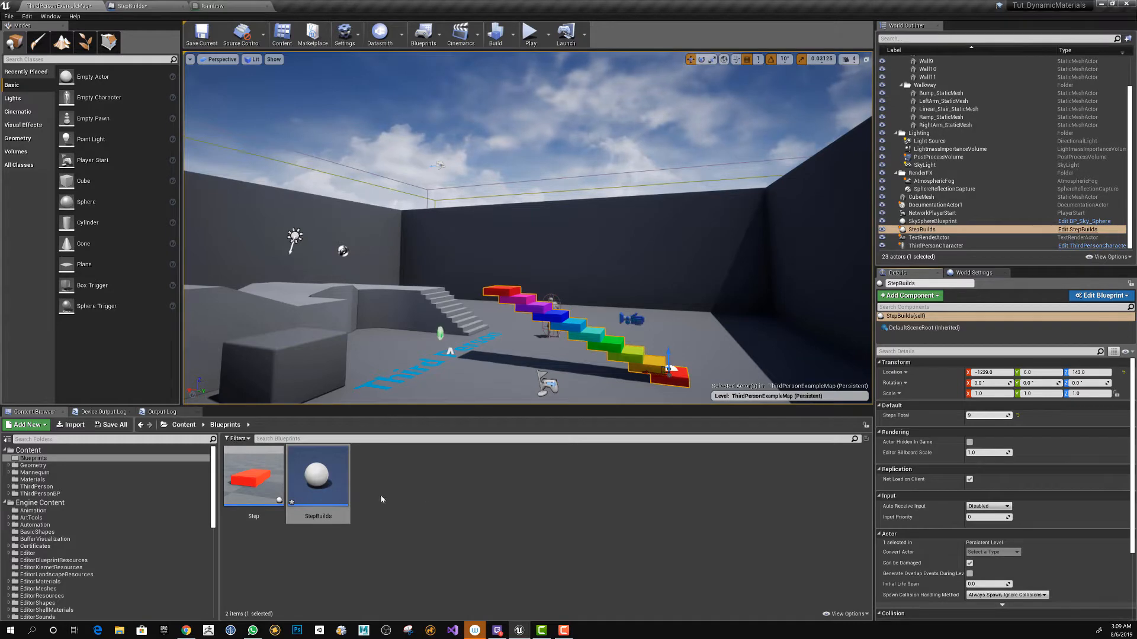
Open the Step blueprint to view its construction script, close it, and return to the level.
{"action": "left_click", "coordinate": [261, 482]}
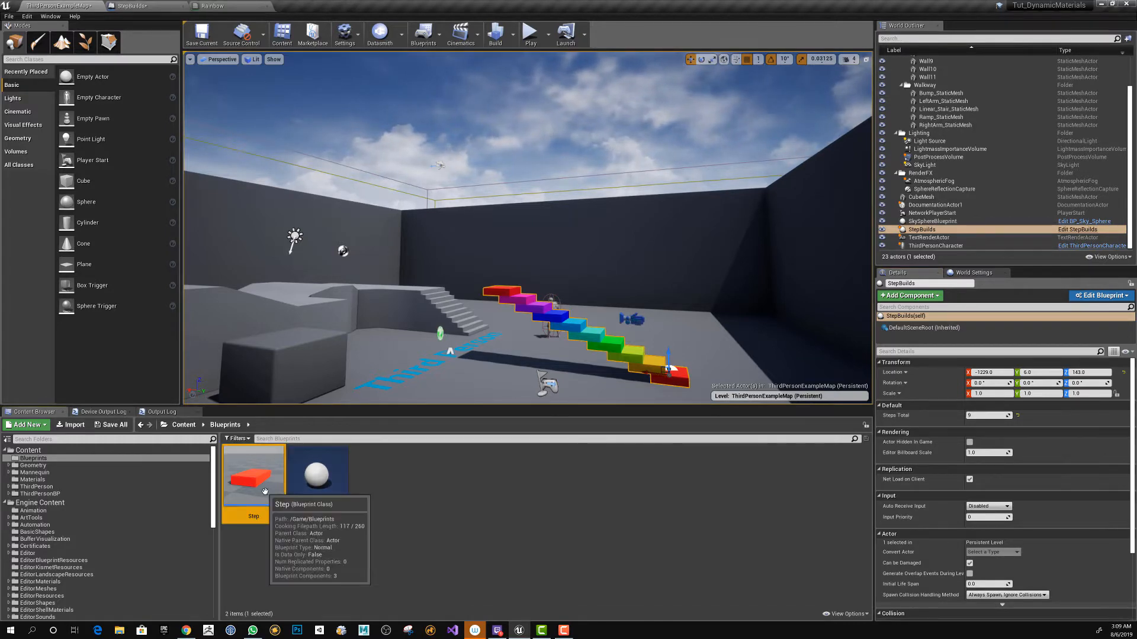
{"action": "double_click", "coordinate": [260, 482]}
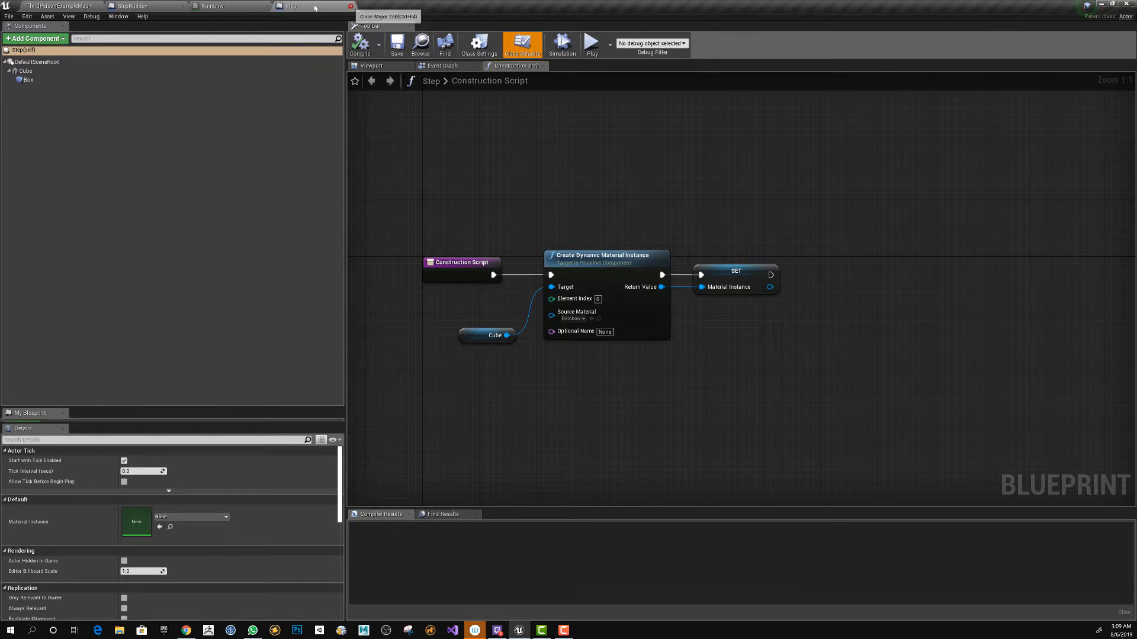
{"action": "left_click", "coordinate": [351, 6]}
{"action": "left_click", "coordinate": [59, 6]}
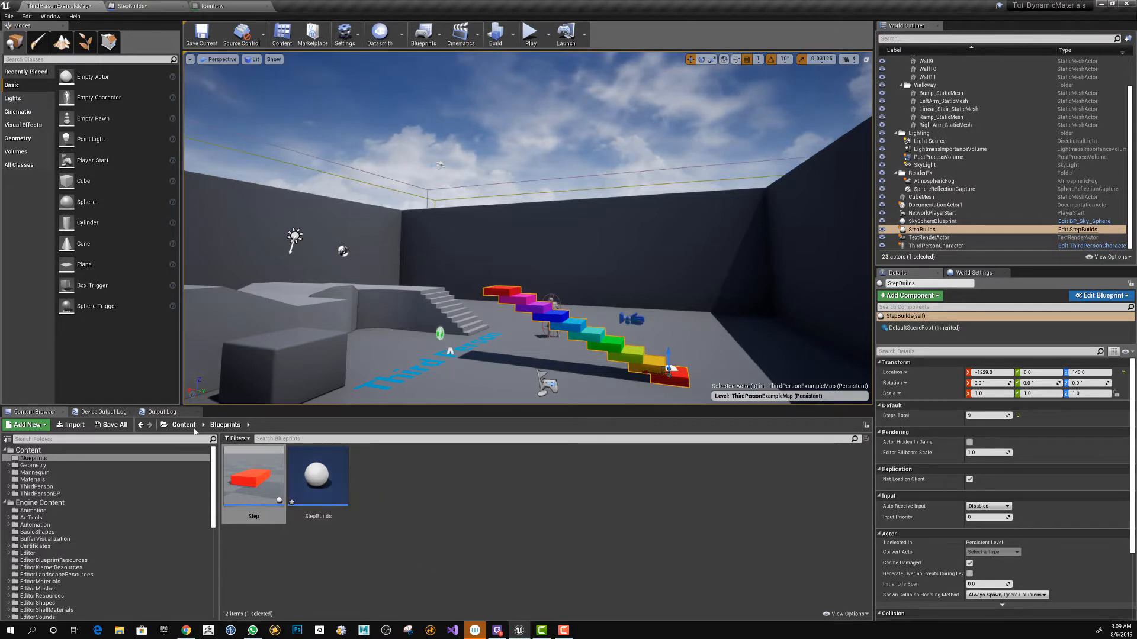
Open the Rainbow material from the Materials content folder.
{"action": "left_click", "coordinate": [191, 426]}
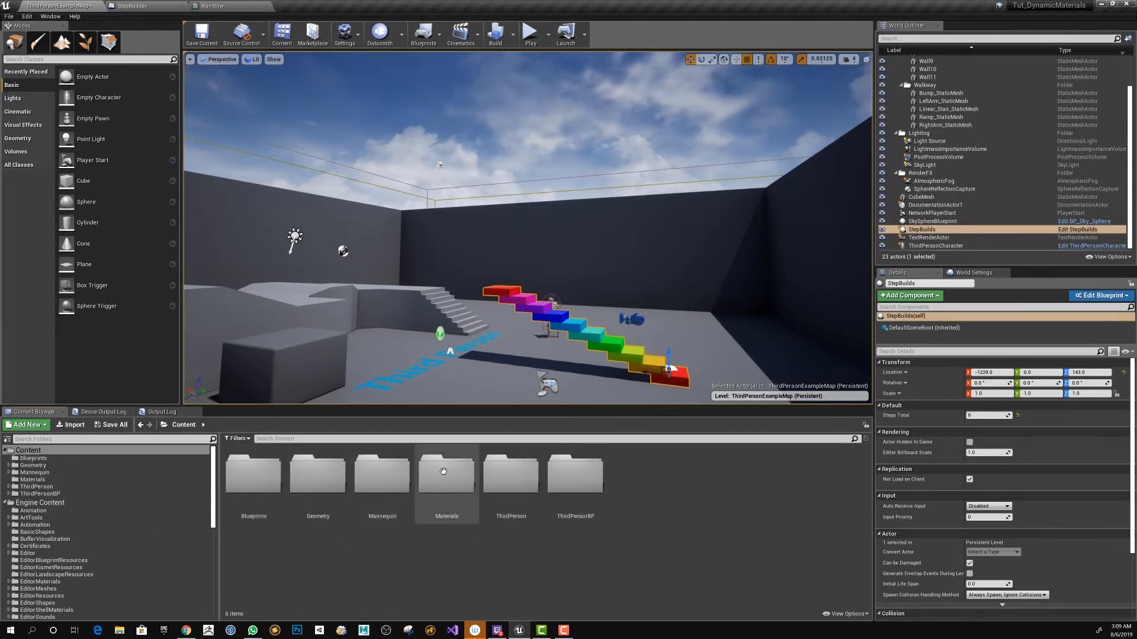
{"action": "double_click", "coordinate": [443, 471]}
{"action": "left_click", "coordinate": [257, 471]}
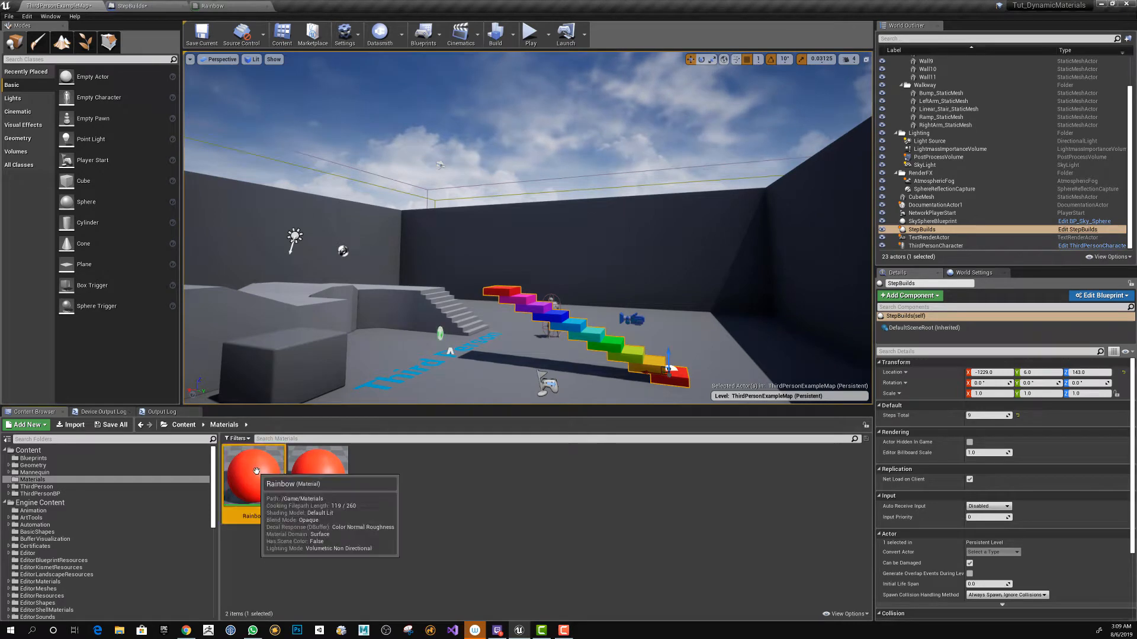
{"action": "double_click", "coordinate": [257, 472]}
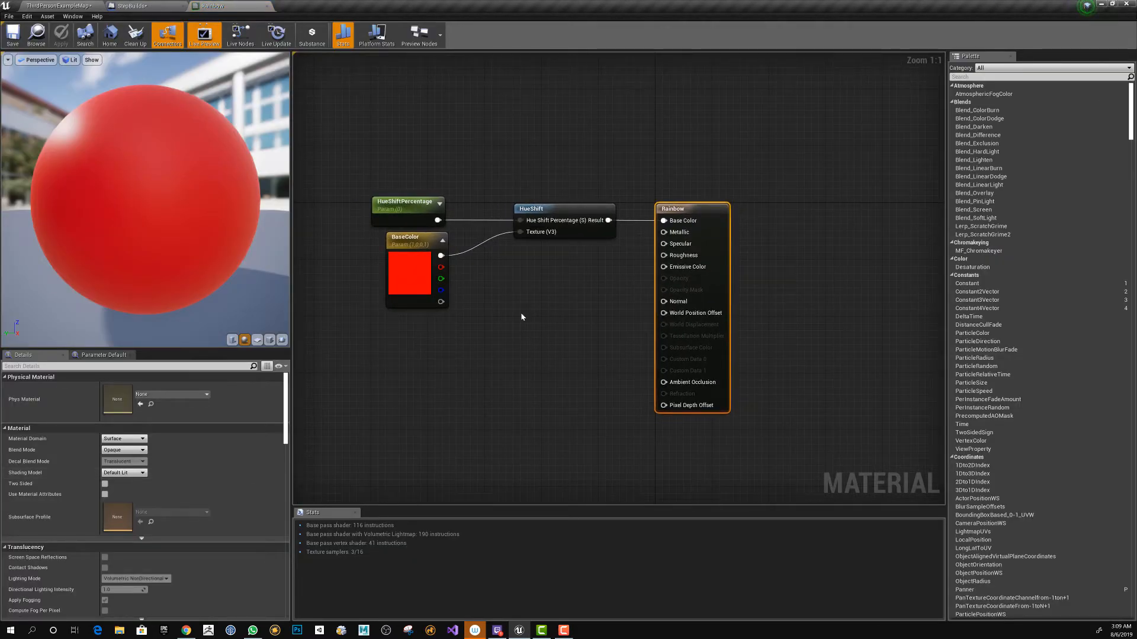
Inspect the HueShift node and move the HueShiftPercentage and BaseColor parameter nodes slightly closer to it.
{"action": "left_click", "coordinate": [550, 212]}
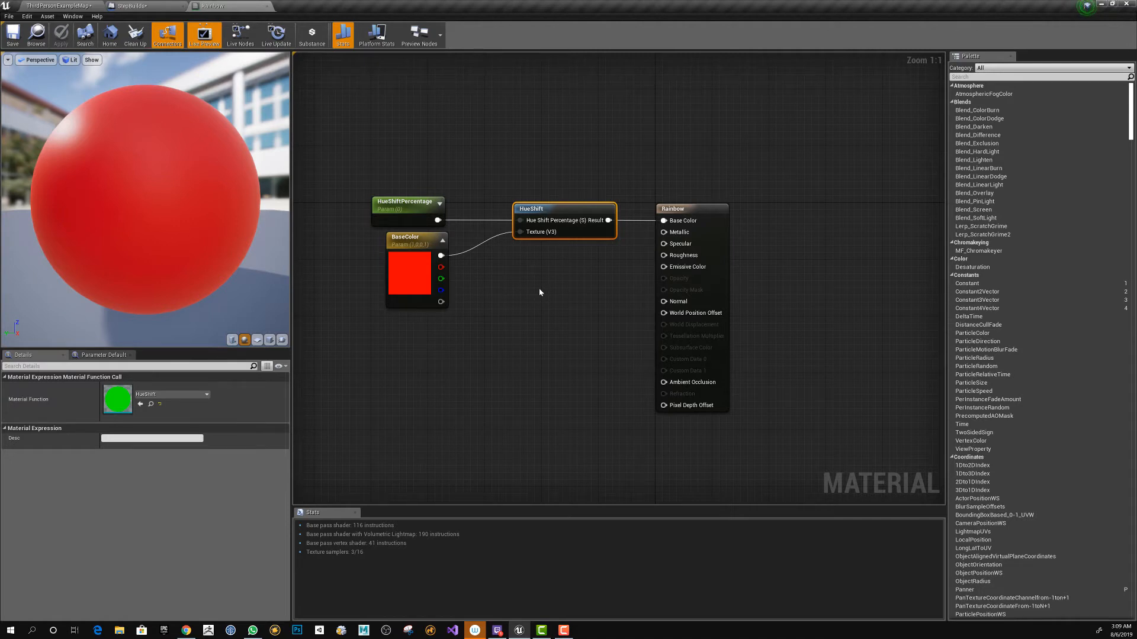
{"action": "left_click_drag", "start_coordinate": [419, 205], "coordinate": [431, 207]}
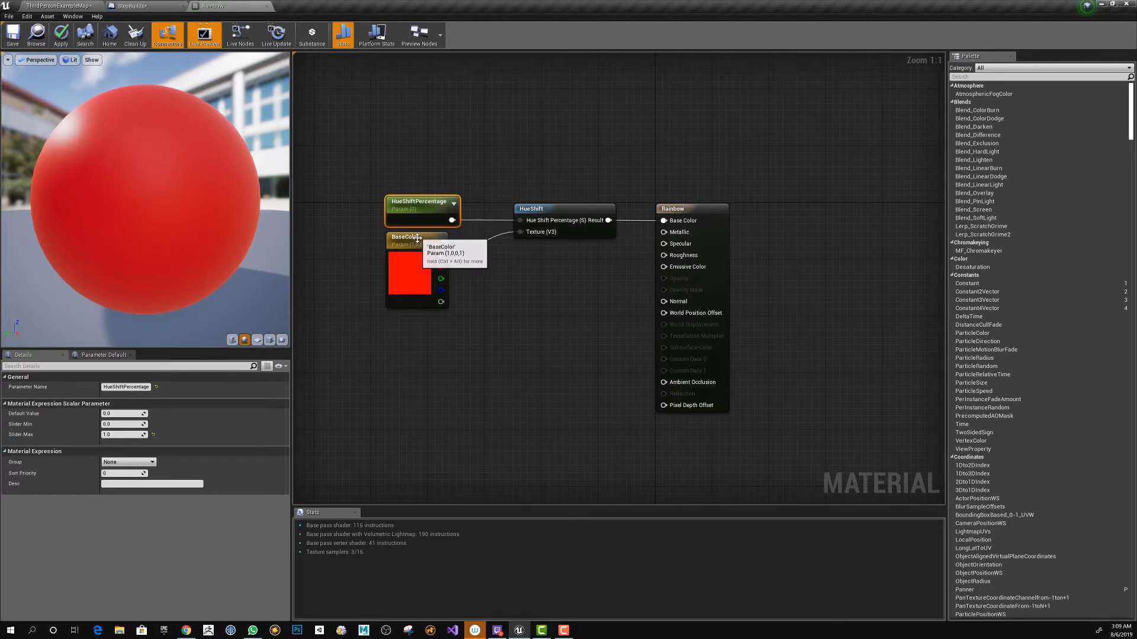
{"action": "left_click_drag", "start_coordinate": [416, 243], "coordinate": [431, 244]}
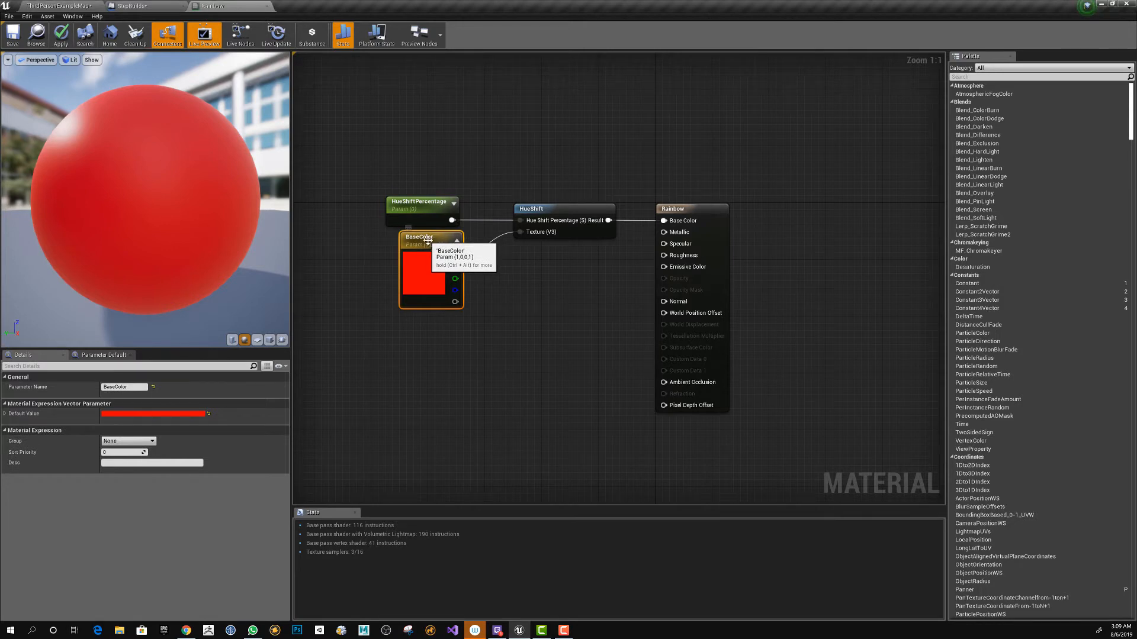
{"action": "left_click_drag", "start_coordinate": [429, 243], "coordinate": [425, 243]}
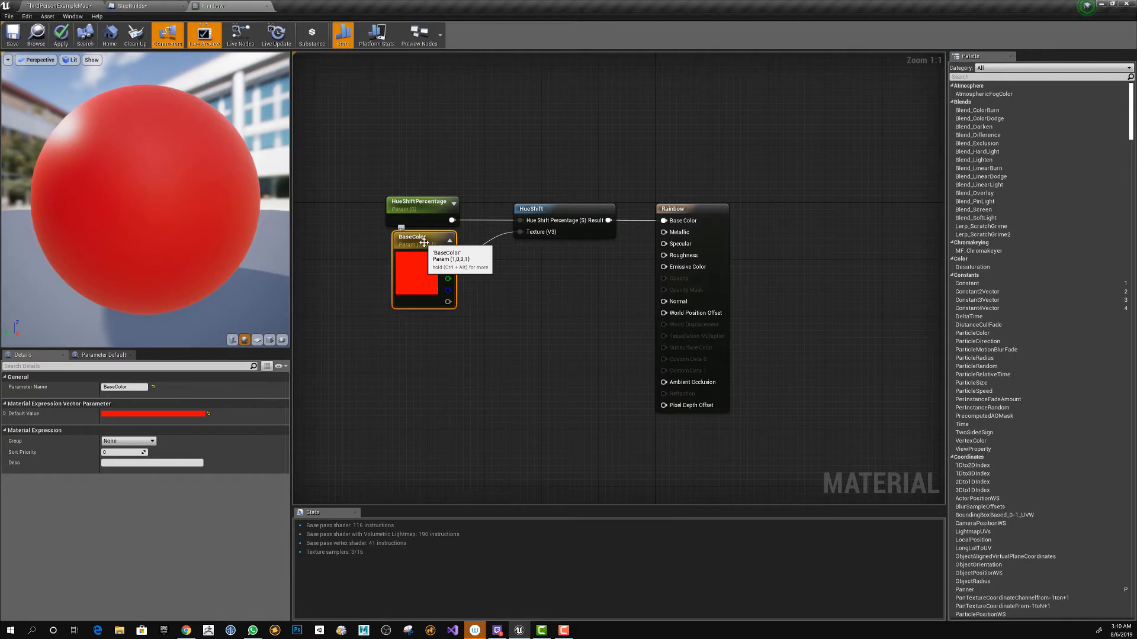
View BaseColor's default colour in the Color Picker, switch to the StepBuilds construction script and close the picker.
{"action": "left_click", "coordinate": [198, 413]}
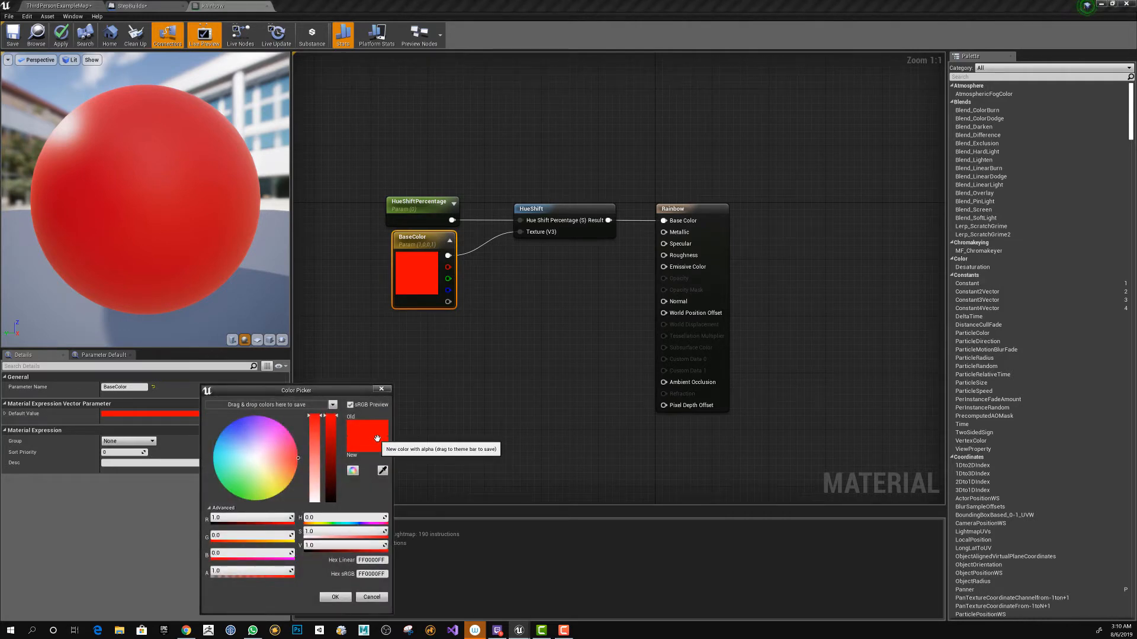
{"action": "left_click", "coordinate": [149, 8]}
{"action": "right_click_drag", "start_coordinate": [365, 144], "coordinate": [601, 136]}
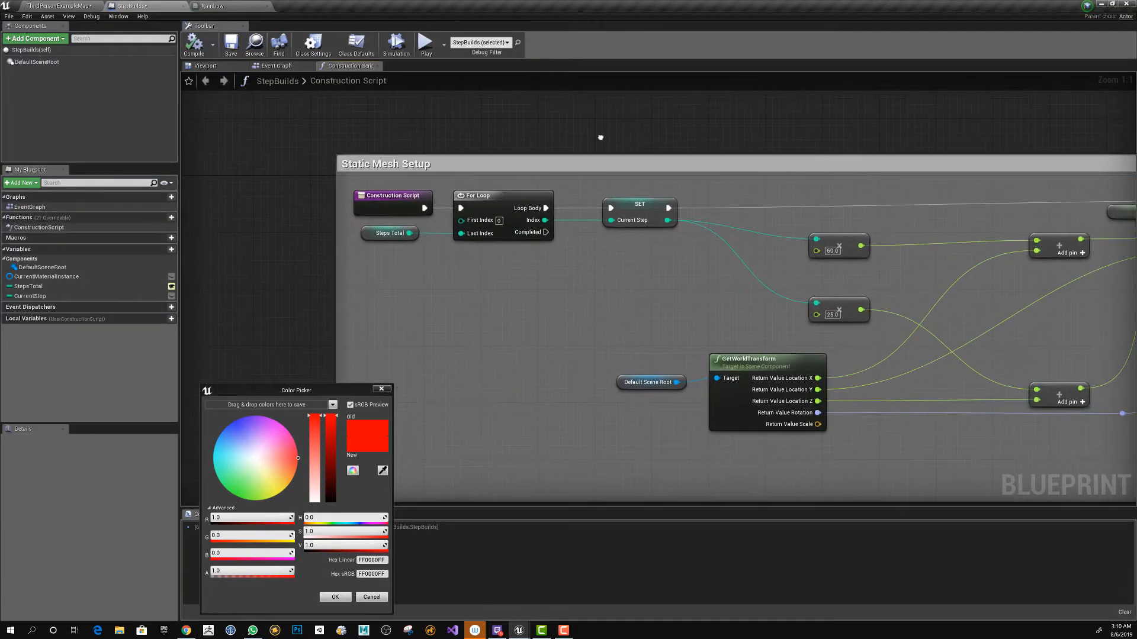
{"action": "left_click", "coordinate": [381, 389]}
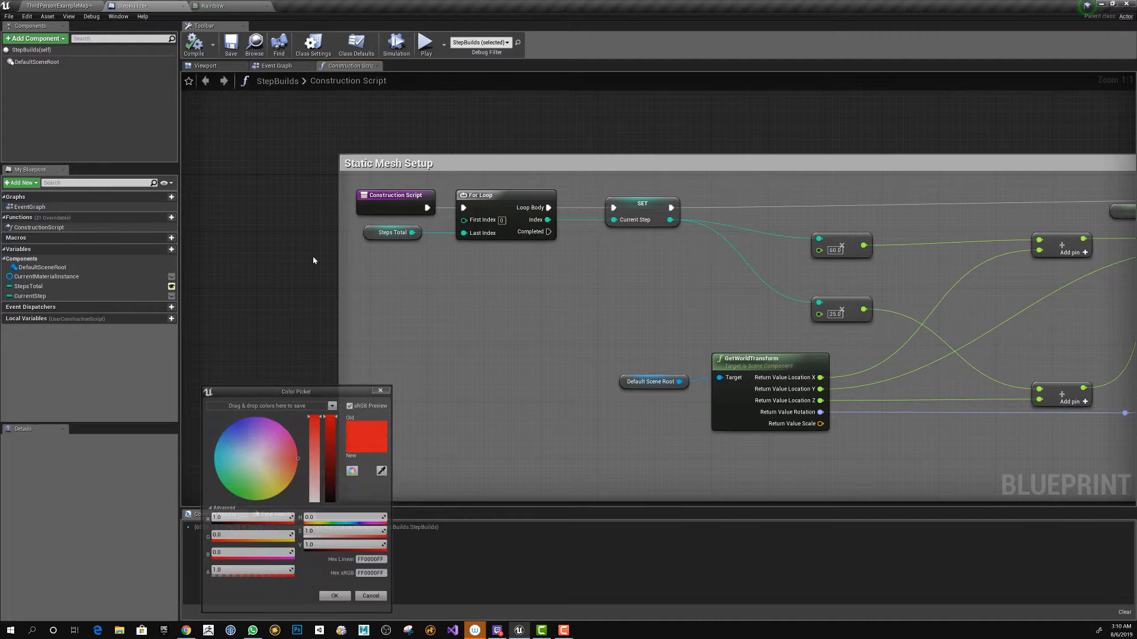
Look at the staircase in the StepBuilds viewport preview and return to the construction script.
{"action": "left_click", "coordinate": [289, 67]}
{"action": "left_click", "coordinate": [212, 67]}
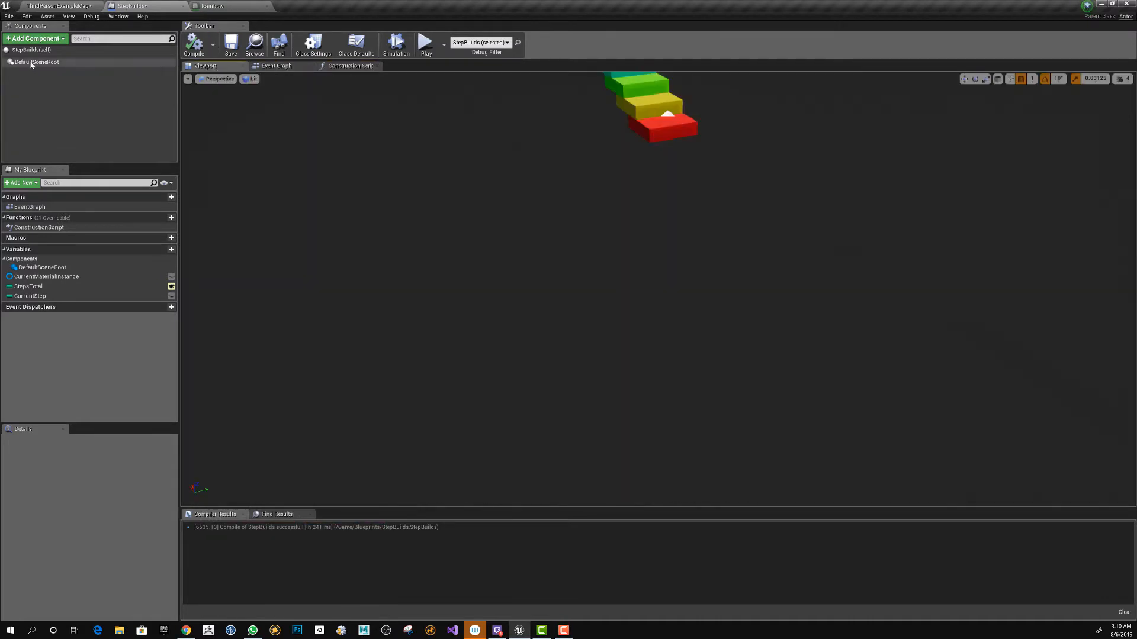
{"action": "right_click_drag", "start_coordinate": [507, 152], "coordinate": [598, 115]}
{"action": "key", "text": "w"}
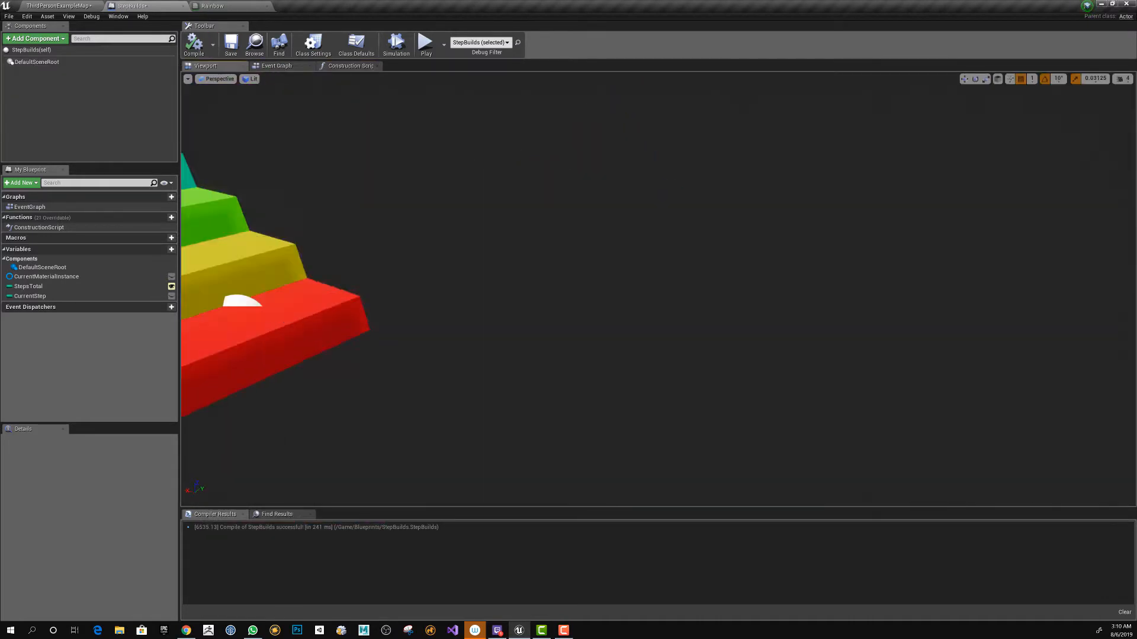
{"action": "key", "text": "f"}
{"action": "left_click", "coordinate": [348, 65]}
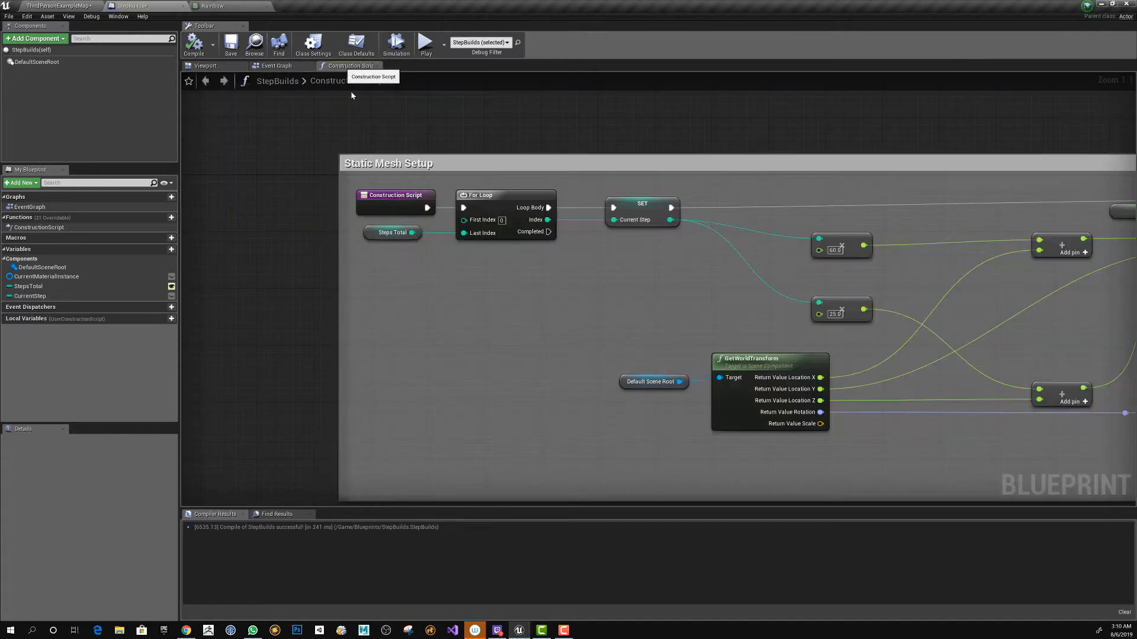
Select the Steps Total node and enlarge the details area to show its variable settings.
{"action": "right_click_drag", "start_coordinate": [498, 294], "coordinate": [401, 285]}
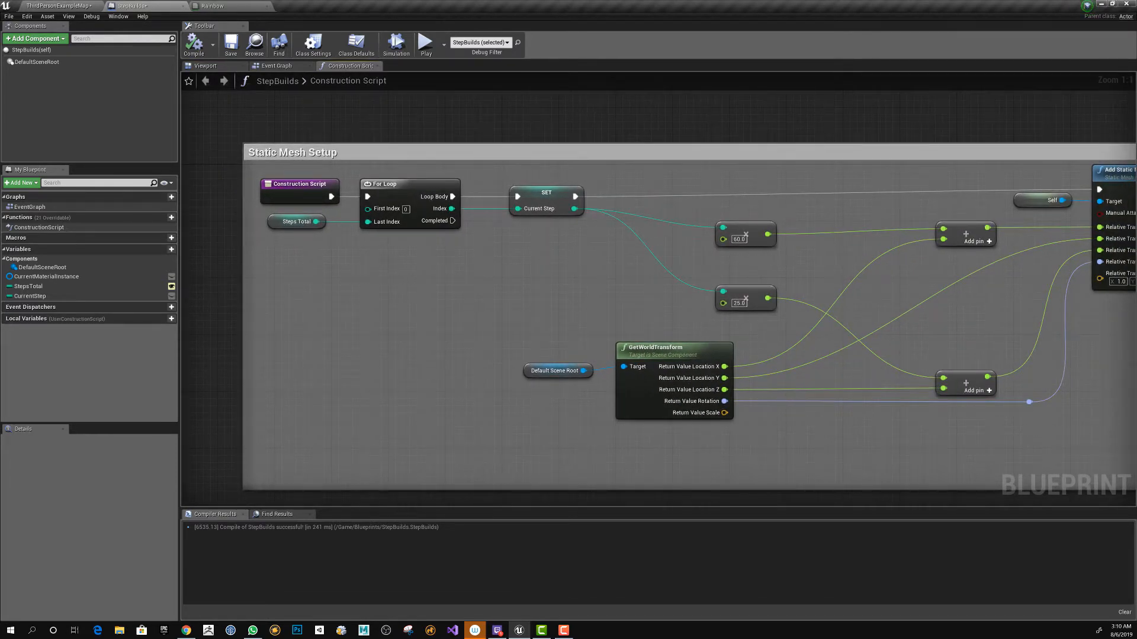
{"action": "right_click_drag", "start_coordinate": [356, 265], "coordinate": [343, 287]}
{"action": "left_click", "coordinate": [264, 248]}
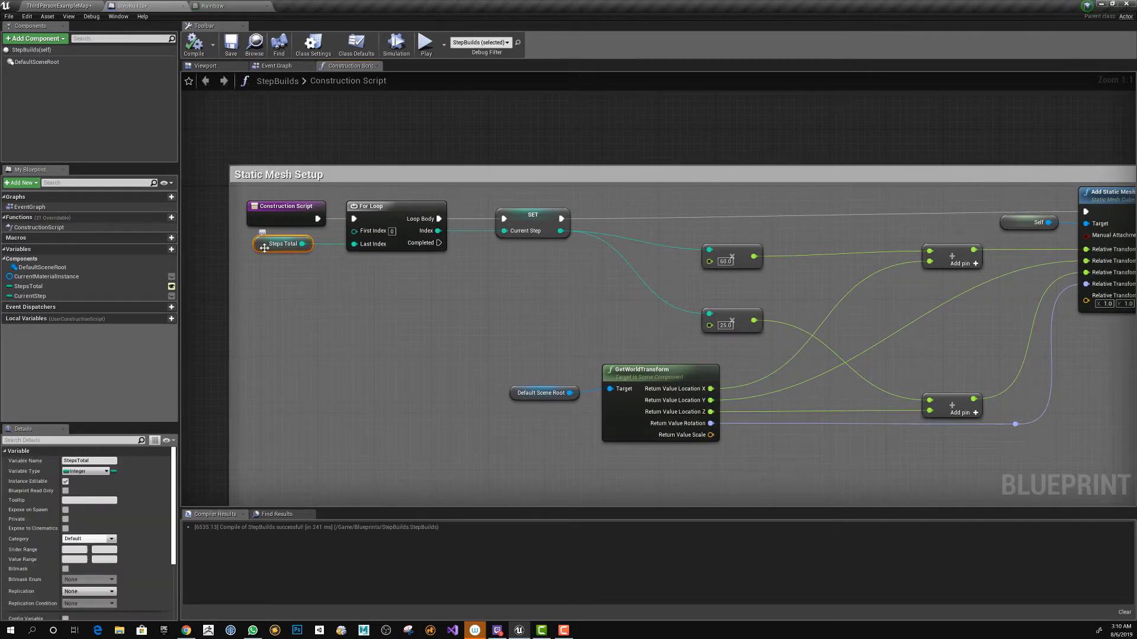
{"action": "left_click_drag", "start_coordinate": [140, 425], "coordinate": [127, 306]}
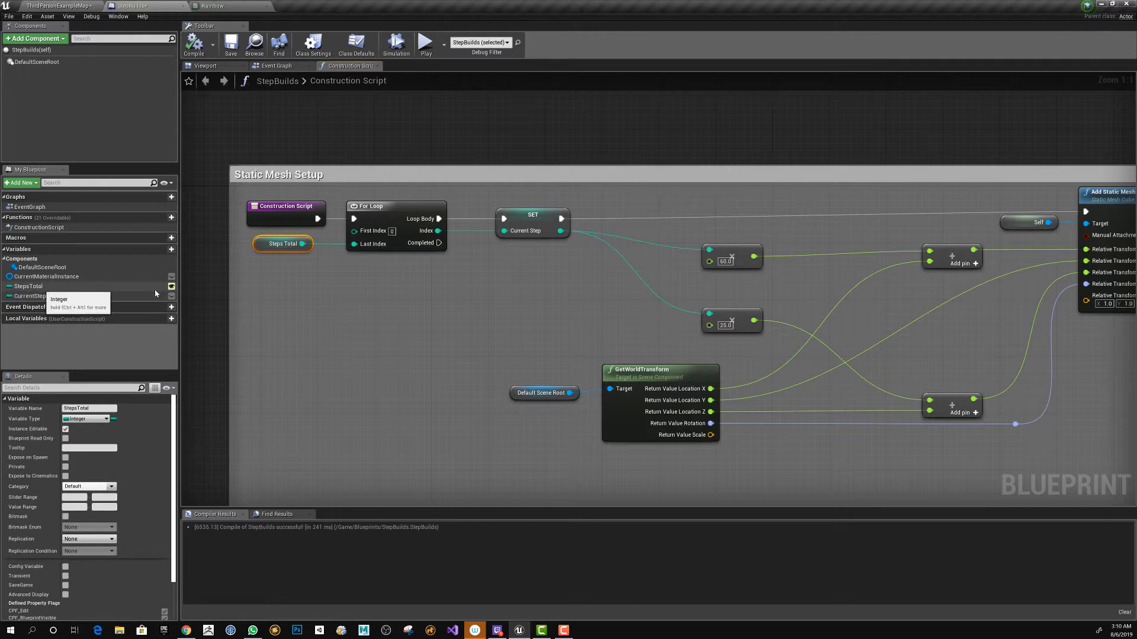
Filter the placed StepBuilds actor's details in the level by "Step" and try adjusting its Steps Total value.
{"action": "left_click", "coordinate": [68, 7]}
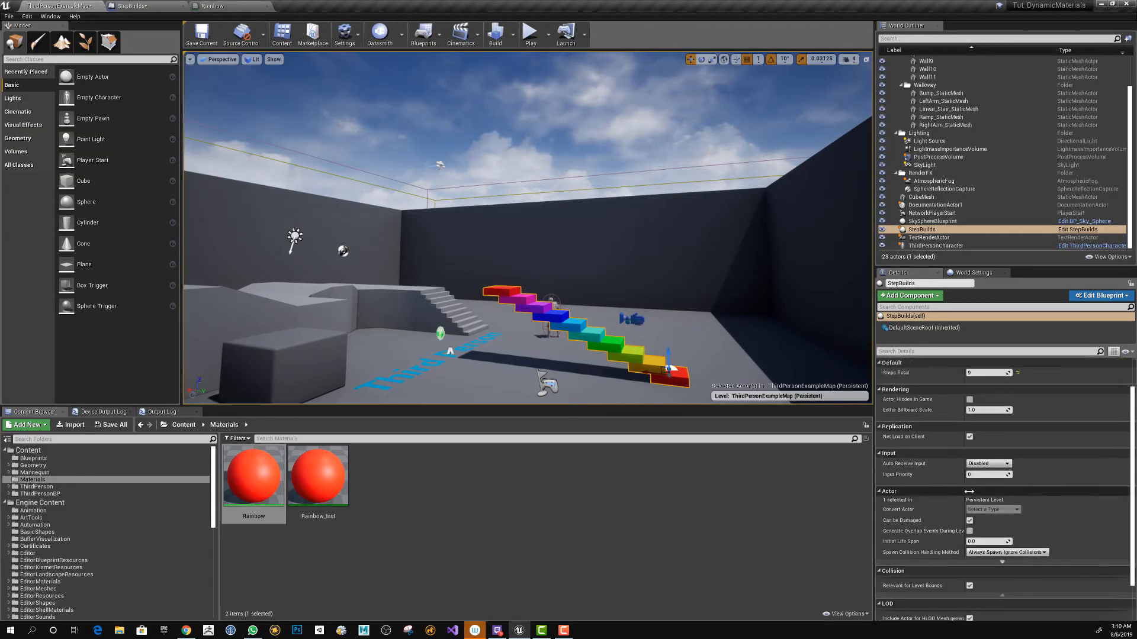
{"action": "left_click", "coordinate": [926, 353]}
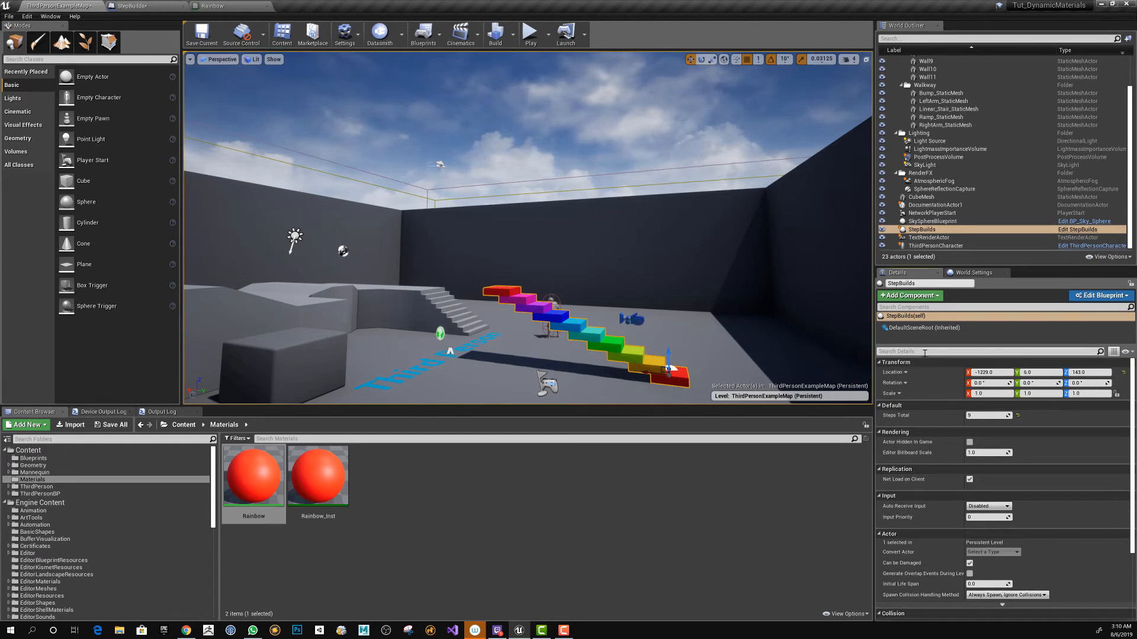
{"action": "type", "text": "Step"}
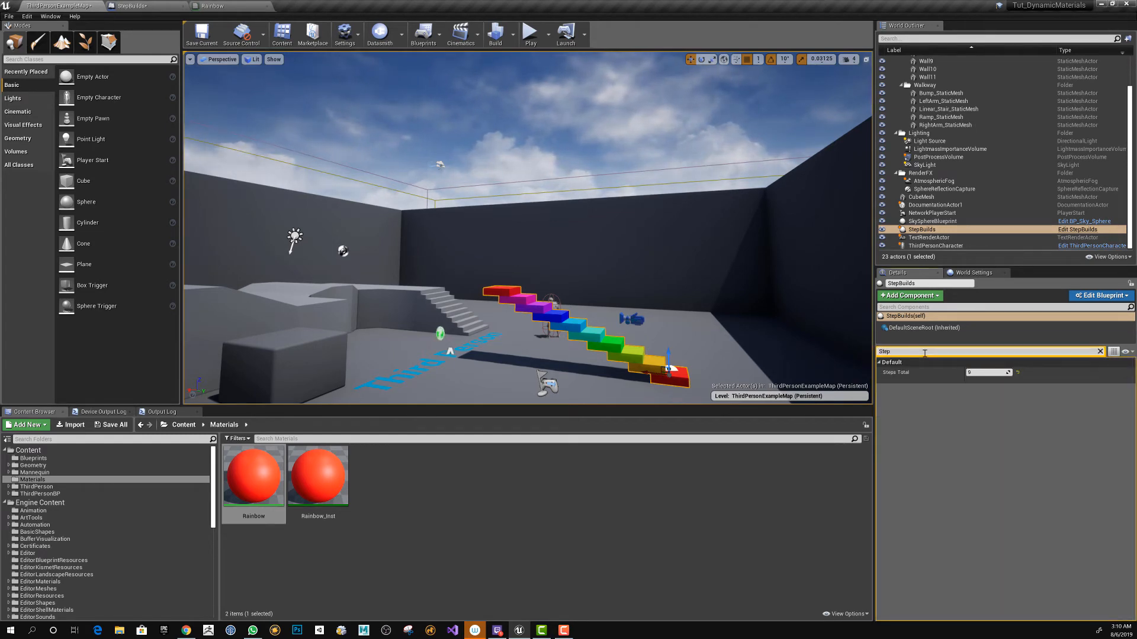
{"action": "left_click", "coordinate": [160, 6]}
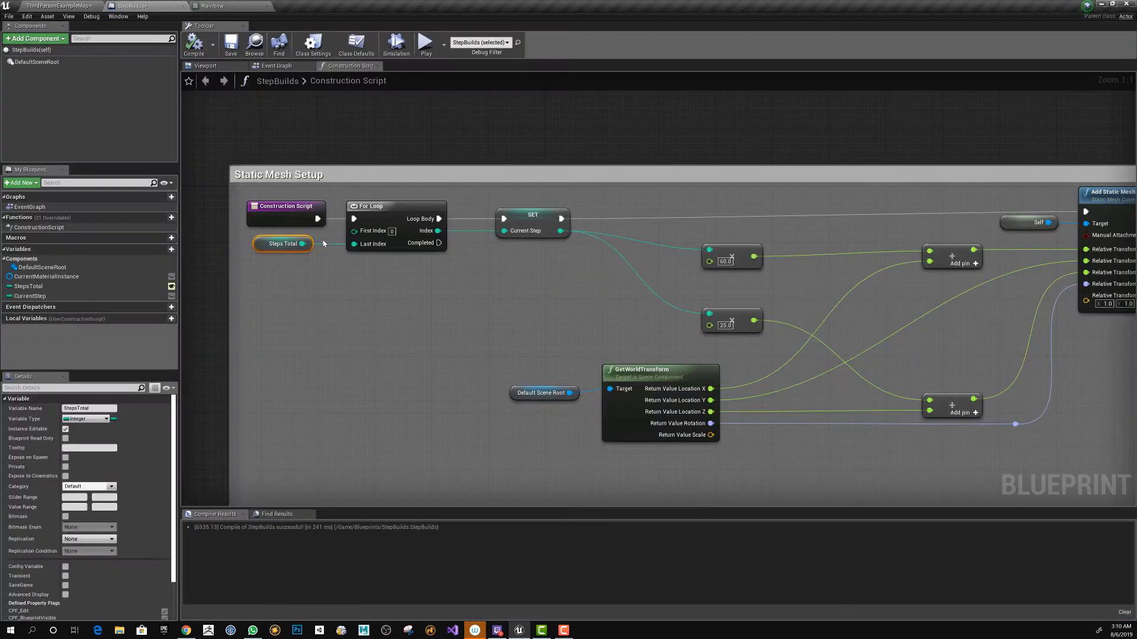
{"action": "left_click", "coordinate": [57, 6]}
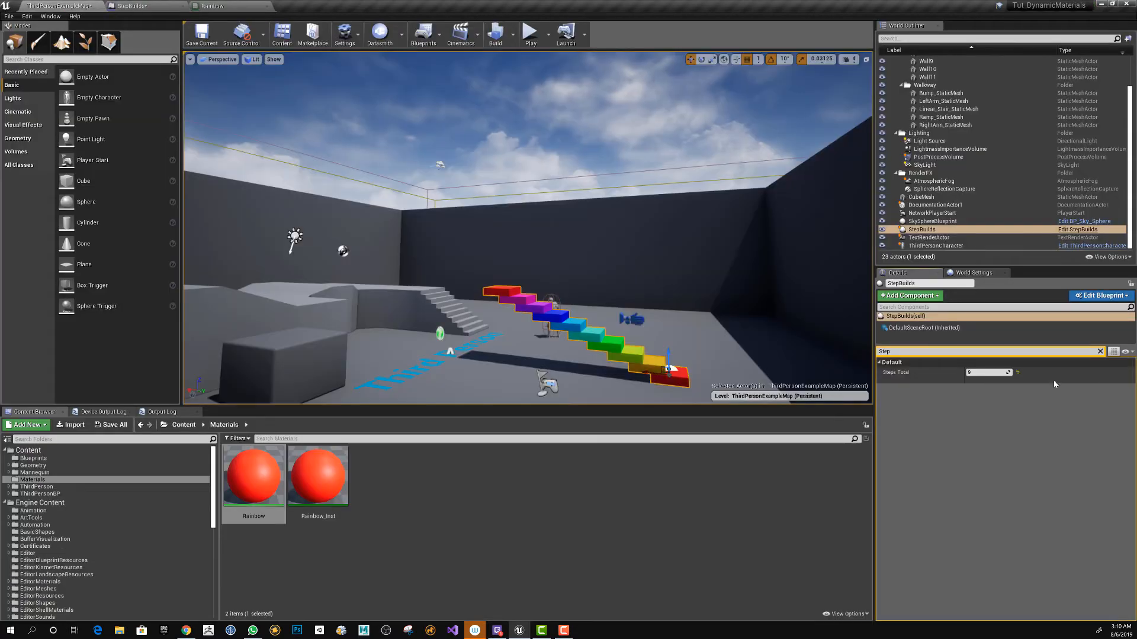
{"action": "mouse_move", "coordinate": [984, 374]}
{"action": "left_mouse_down"}
{"action": "mouse_move", "coordinate": [1001, 374]}
{"action": "mouse_move", "coordinate": [986, 374]}
{"action": "left_mouse_up"}
Examine the Static Mesh Setup section of the StepBuilds construction script, from the For Loop to Add Static Mesh Component.
{"action": "left_click", "coordinate": [160, 6]}
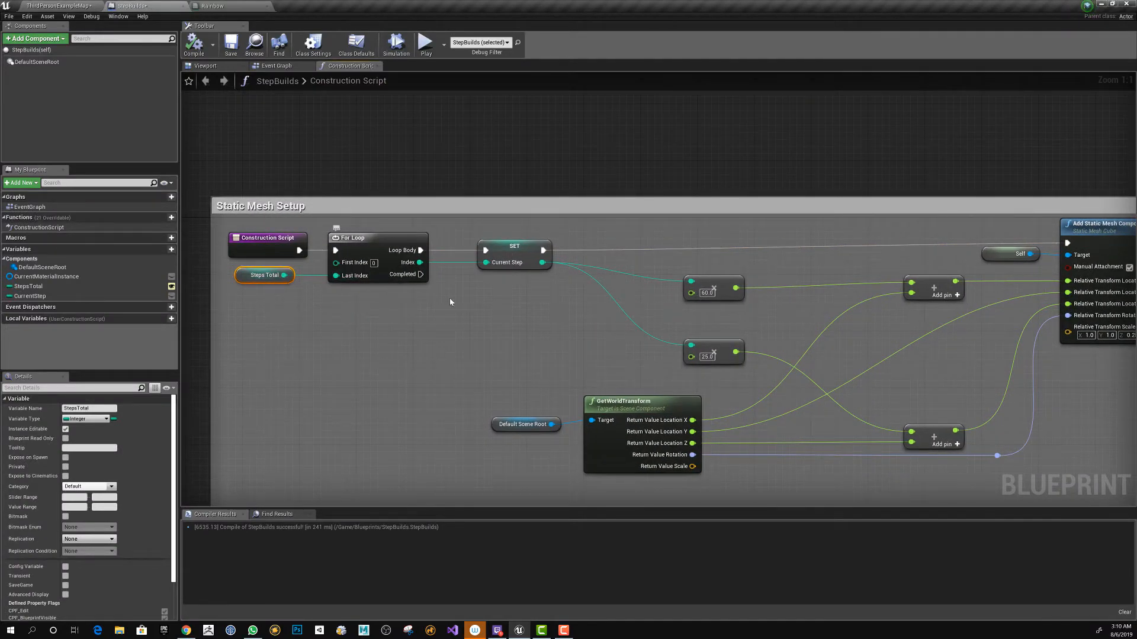
{"action": "right_click_drag", "start_coordinate": [507, 320], "coordinate": [401, 337]}
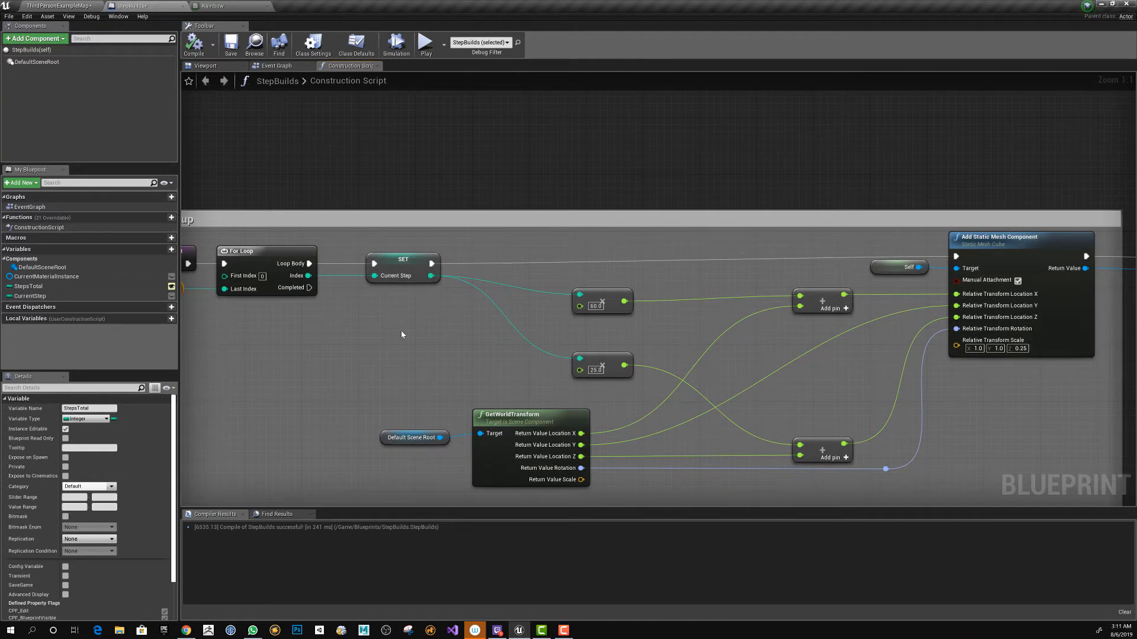
{"action": "right_click_drag", "start_coordinate": [400, 331], "coordinate": [424, 320]}
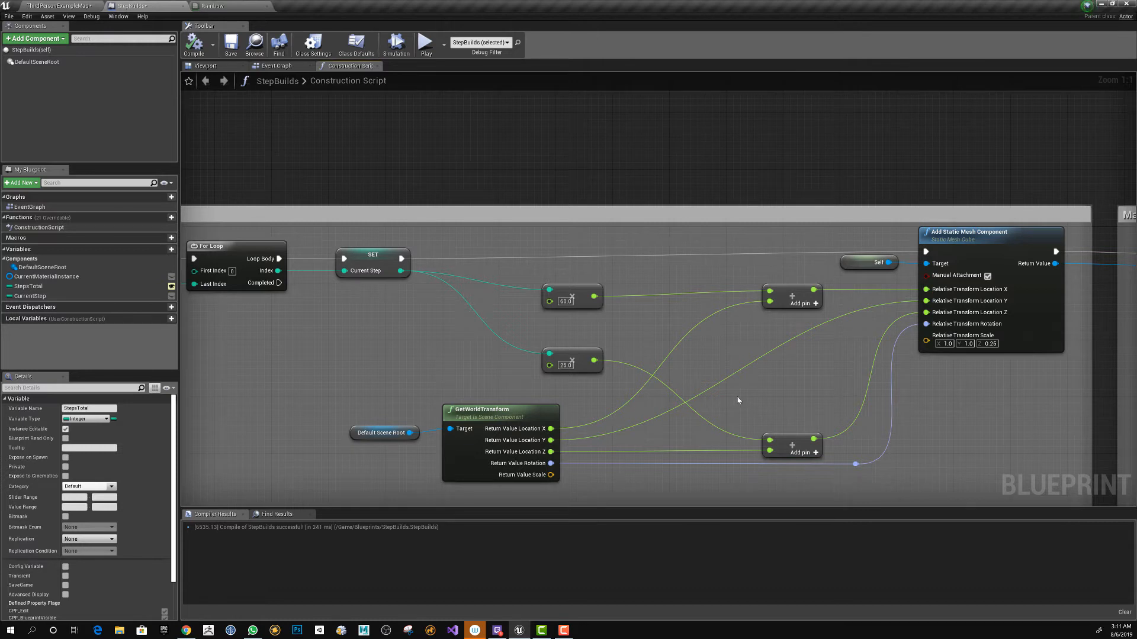
{"action": "right_click_drag", "start_coordinate": [738, 401], "coordinate": [680, 403]}
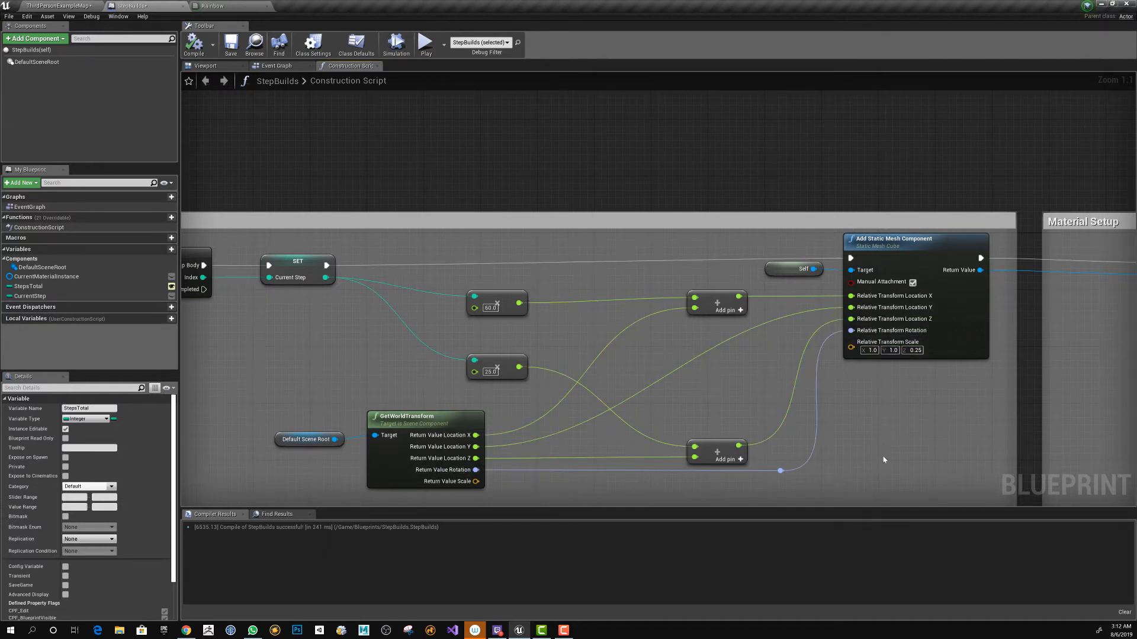
{"action": "right_click_drag", "start_coordinate": [883, 460], "coordinate": [875, 440]}
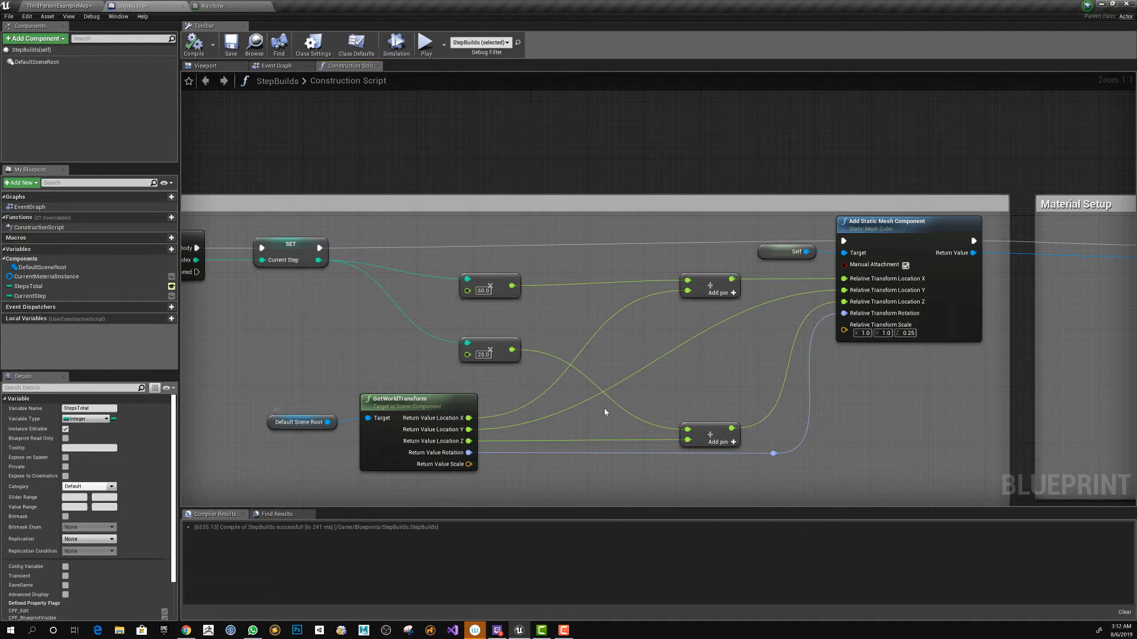
Disconnect the execution and Target inputs of Create Dynamic Material Instance from the Add Static Mesh Component node.
{"action": "right_click_drag", "start_coordinate": [752, 410], "coordinate": [556, 420]}
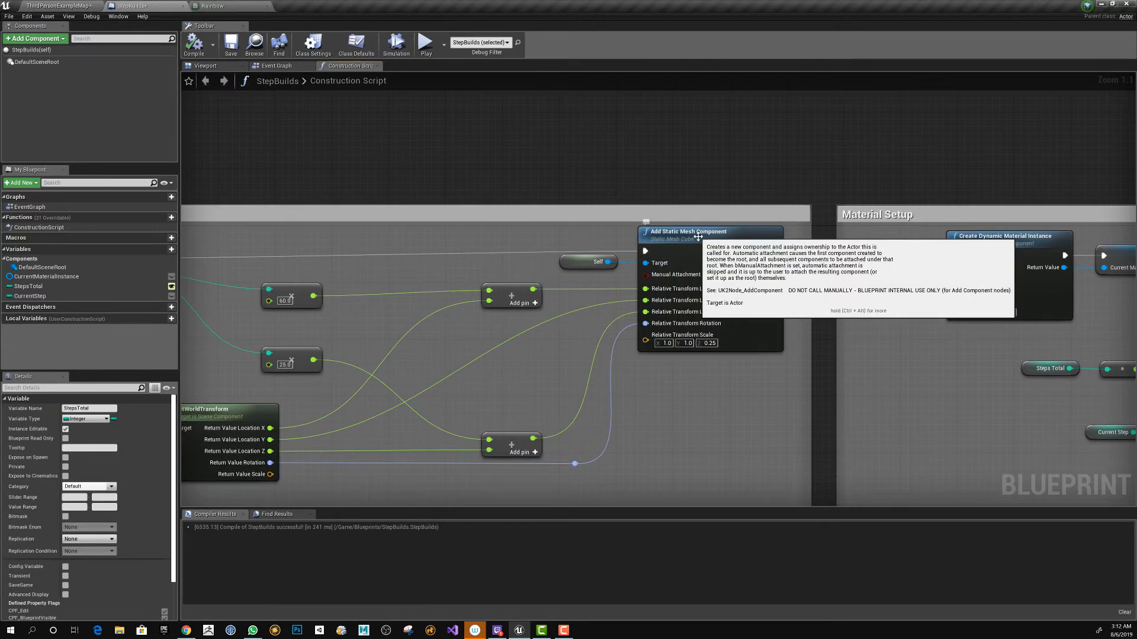
{"action": "right_click_drag", "start_coordinate": [894, 336], "coordinate": [800, 335]}
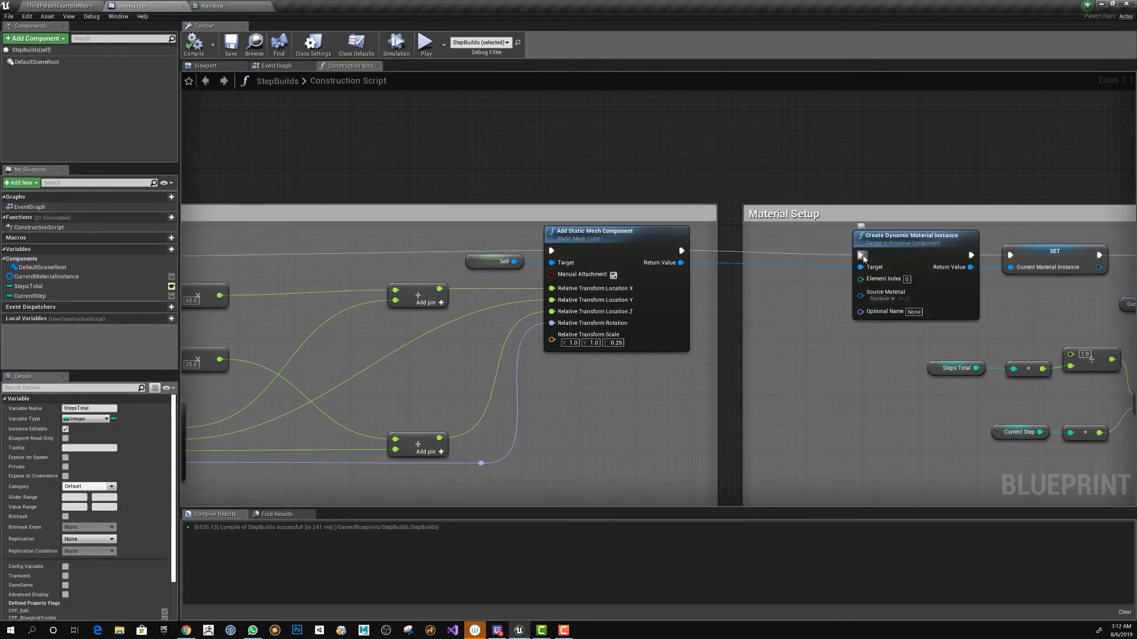
{"action": "left_click", "coordinate": [861, 257], "text": "alt"}
{"action": "left_click", "coordinate": [861, 268], "text": "alt"}
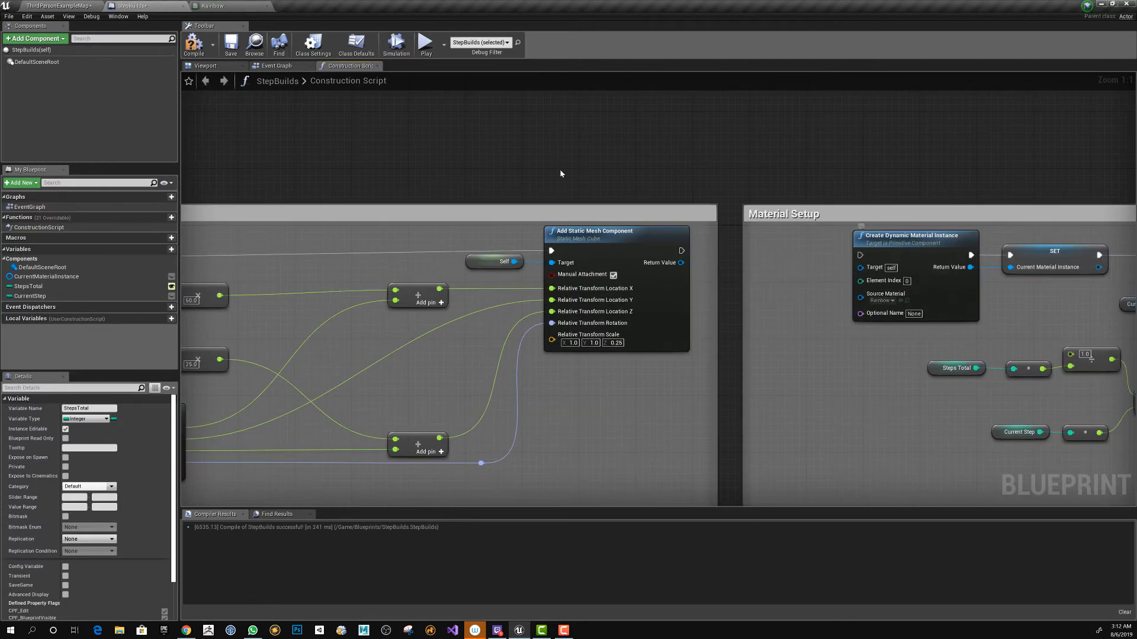
Compile StepBuilds with the material nodes disconnected and set the placed actor's Steps Total to 4 in the level.
{"action": "left_click", "coordinate": [194, 44]}
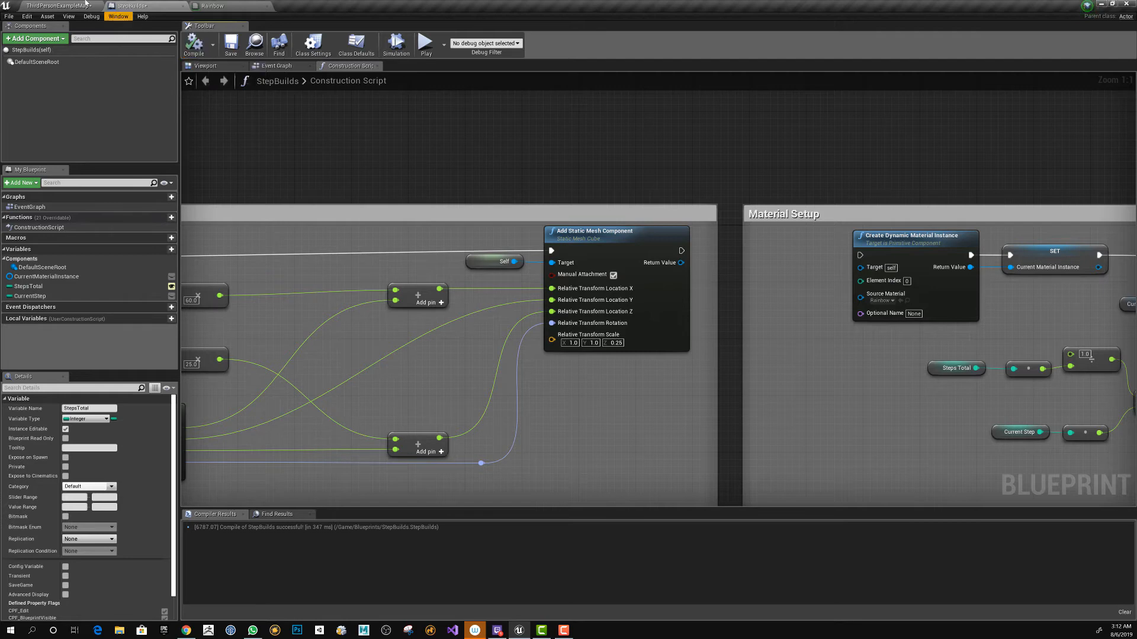
{"action": "left_click", "coordinate": [66, 8]}
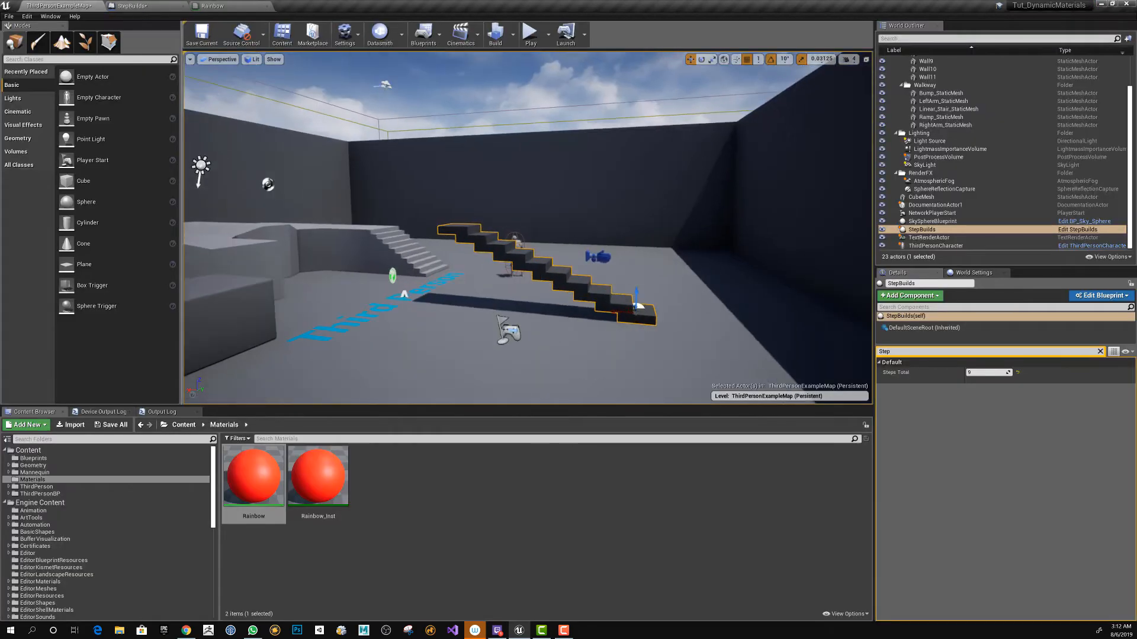
{"action": "right_click_drag", "start_coordinate": [529, 228], "coordinate": [542, 237]}
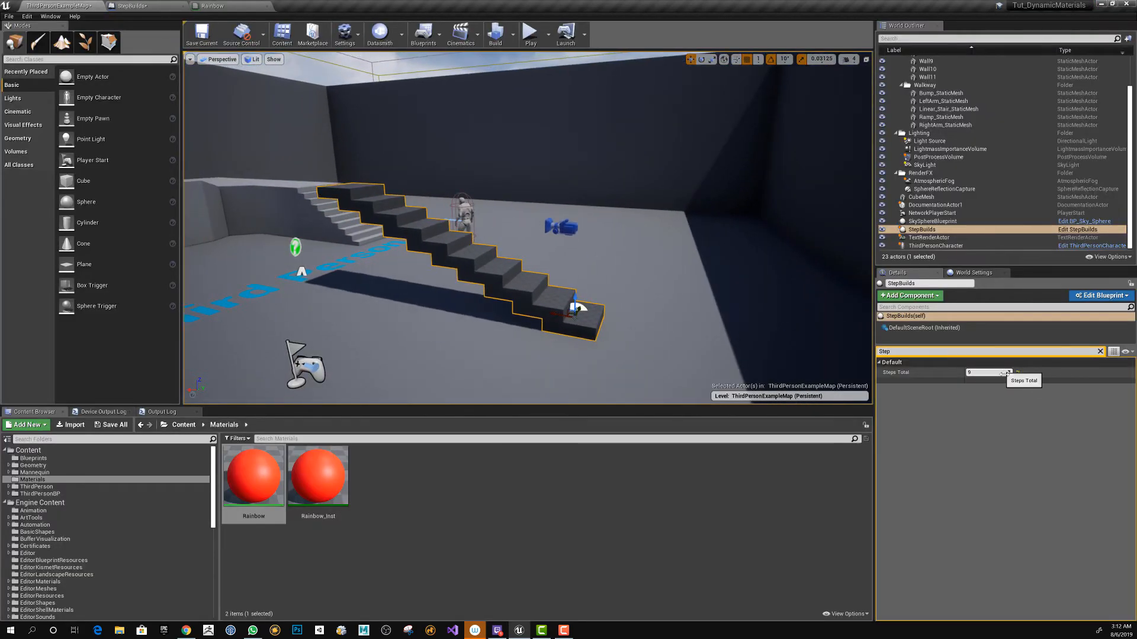
{"action": "mouse_move", "coordinate": [1000, 372]}
{"action": "left_mouse_down"}
{"action": "mouse_move", "coordinate": [972, 372]}
{"action": "mouse_move", "coordinate": [1012, 372]}
{"action": "mouse_move", "coordinate": [983, 373]}
{"action": "left_mouse_up"}
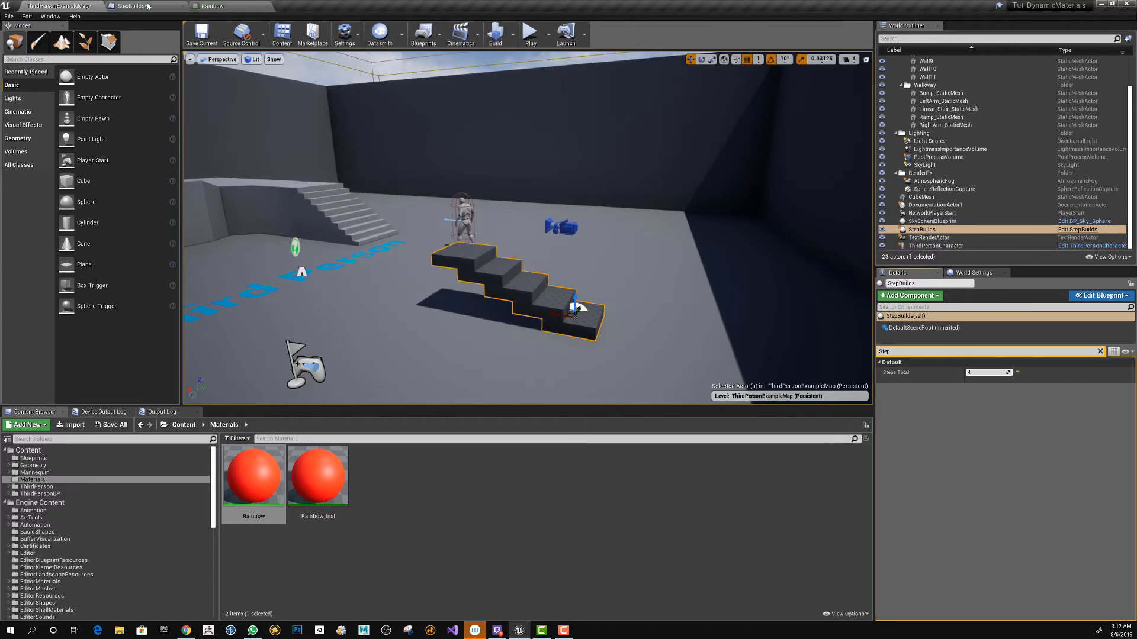
Connect Add Static Mesh Component's execution output and Return Value to the execution input and Target of Create Dynamic Material Instance.
{"action": "left_click", "coordinate": [148, 6]}
{"action": "right_click_drag", "start_coordinate": [680, 385], "coordinate": [597, 383]}
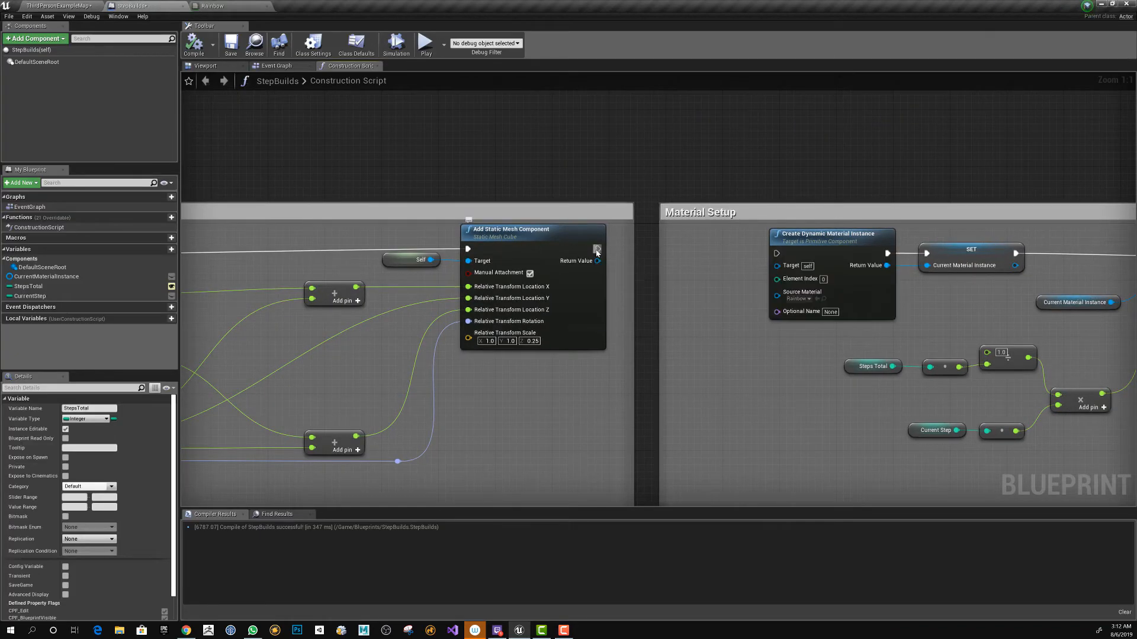
{"action": "left_click_drag", "start_coordinate": [598, 249], "coordinate": [776, 254]}
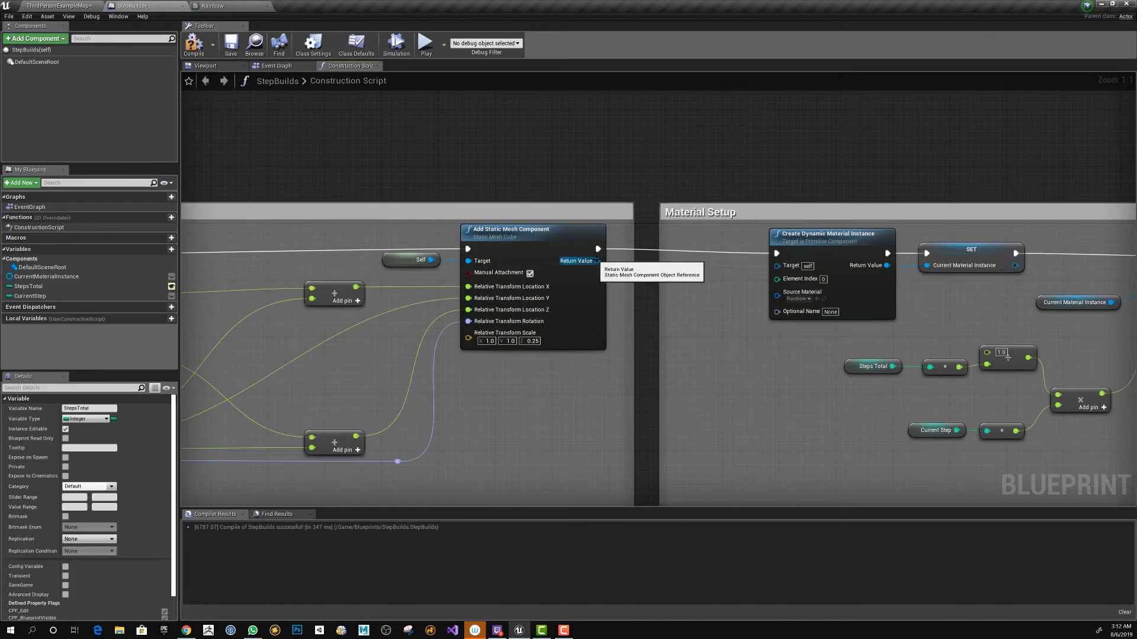
{"action": "left_click_drag", "start_coordinate": [598, 261], "coordinate": [777, 265]}
Wire the SET node's Current Material Instance output directly to Set Scalar Parameter Value's Target and delete the separate Current Material Instance getter.
{"action": "right_click_drag", "start_coordinate": [809, 311], "coordinate": [547, 297]}
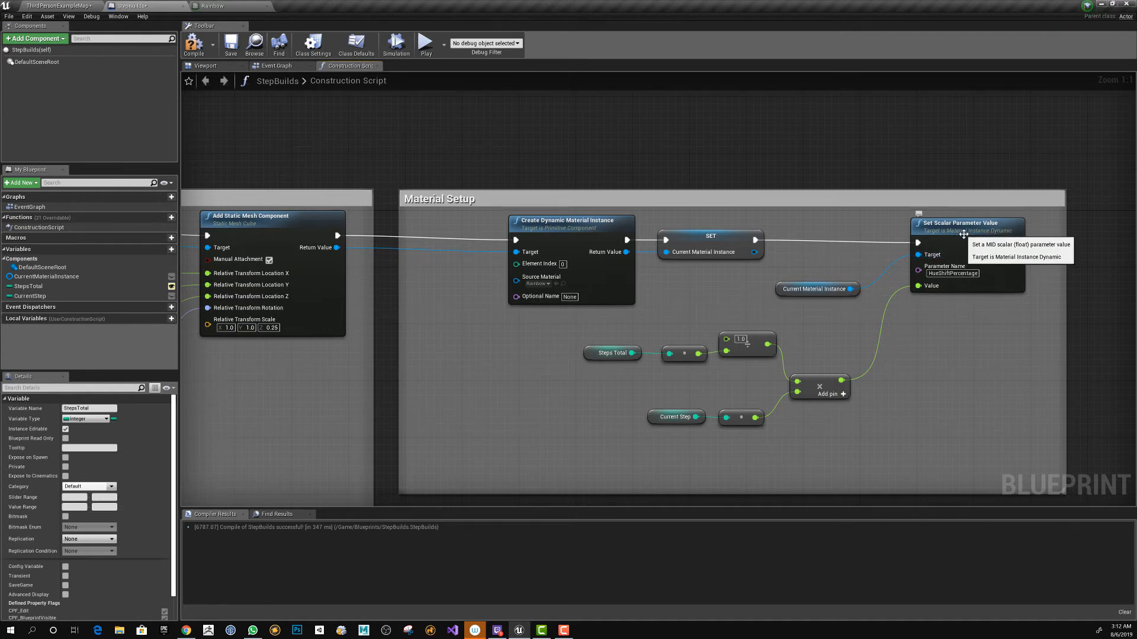
{"action": "right_click_drag", "start_coordinate": [944, 356], "coordinate": [784, 373]}
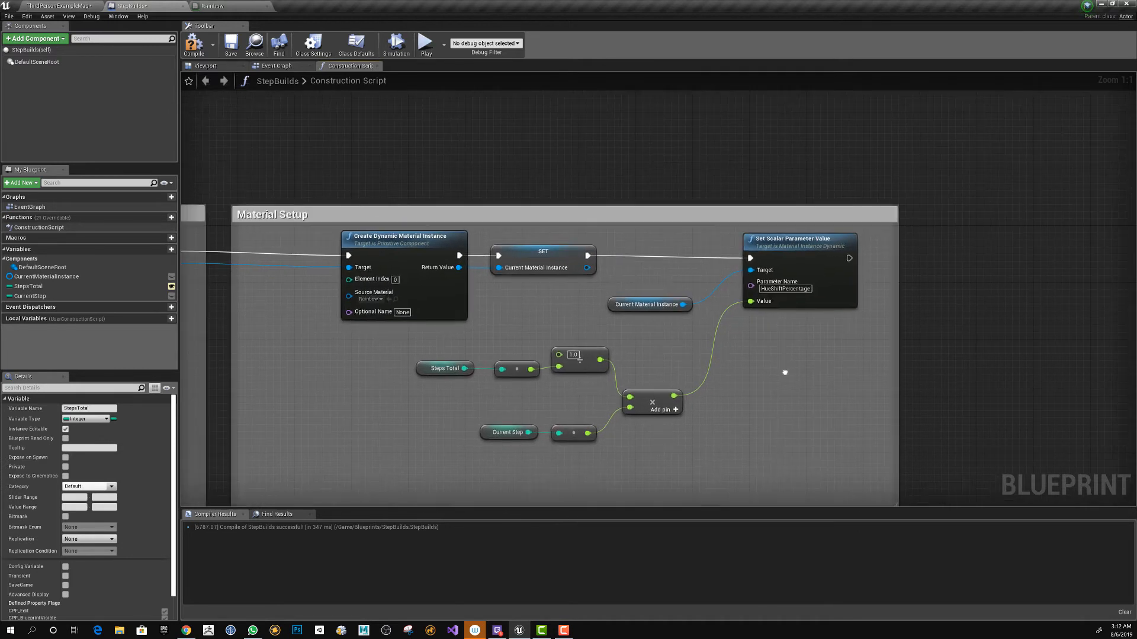
{"action": "right_click_drag", "start_coordinate": [405, 345], "coordinate": [497, 353]}
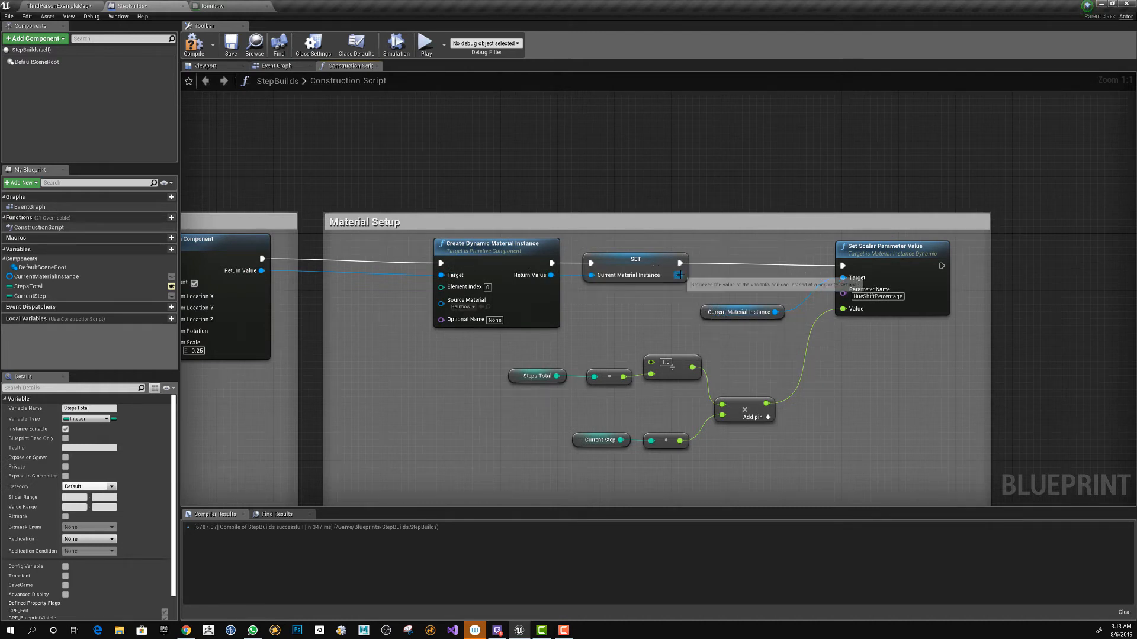
{"action": "left_click_drag", "start_coordinate": [679, 276], "coordinate": [844, 279]}
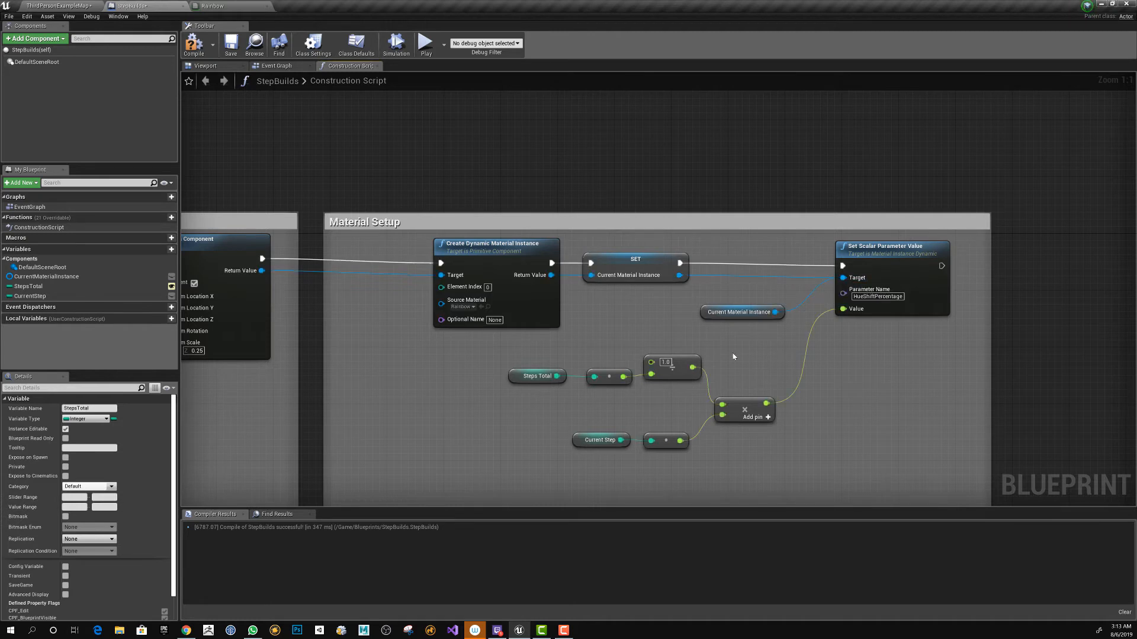
{"action": "left_click", "coordinate": [701, 315]}
{"action": "key", "text": "Delete"}
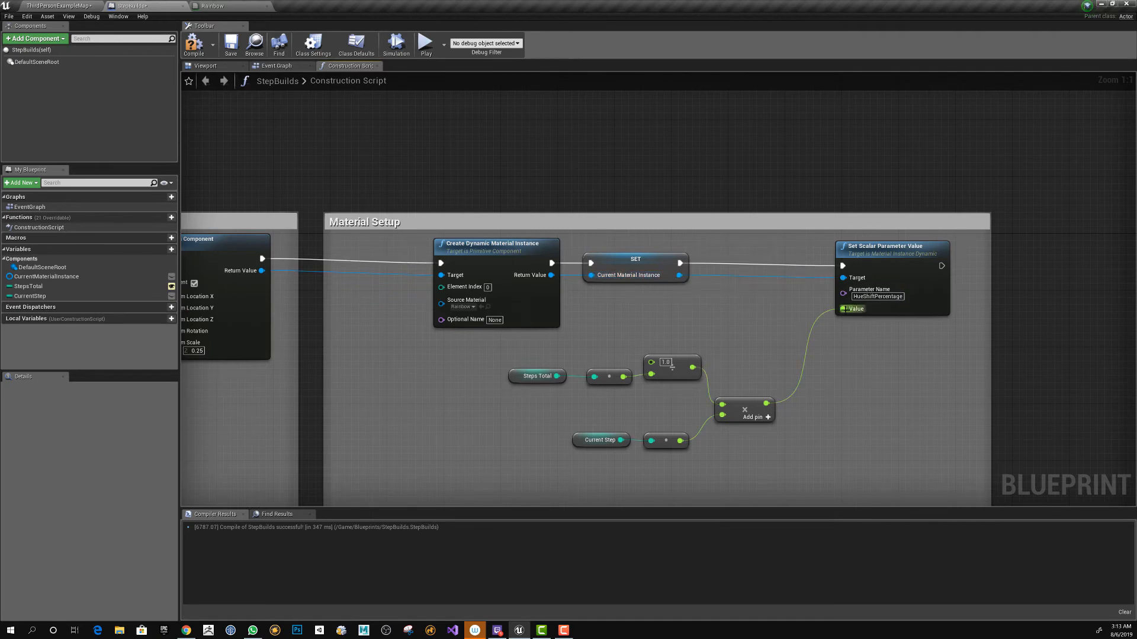
Examine how Steps Total and Current Step feed HueShiftPercentage, comparing with the Rainbow material and tracing the script from the For Loop.
{"action": "right_click_drag", "start_coordinate": [786, 309], "coordinate": [756, 286]}
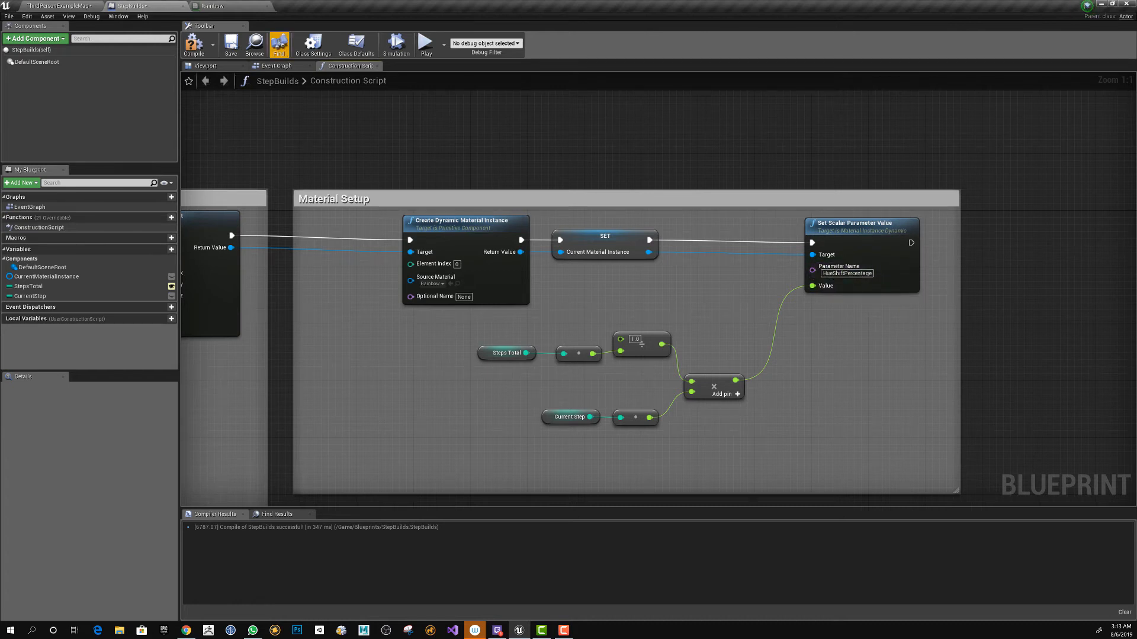
{"action": "left_click", "coordinate": [236, 6]}
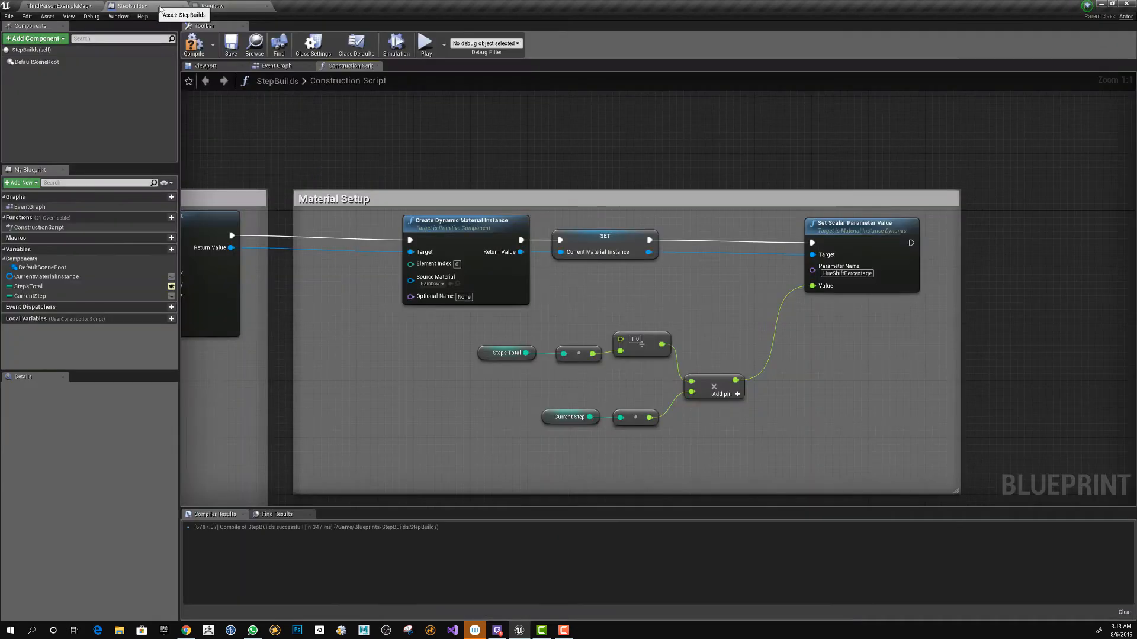
{"action": "left_click", "coordinate": [131, 6]}
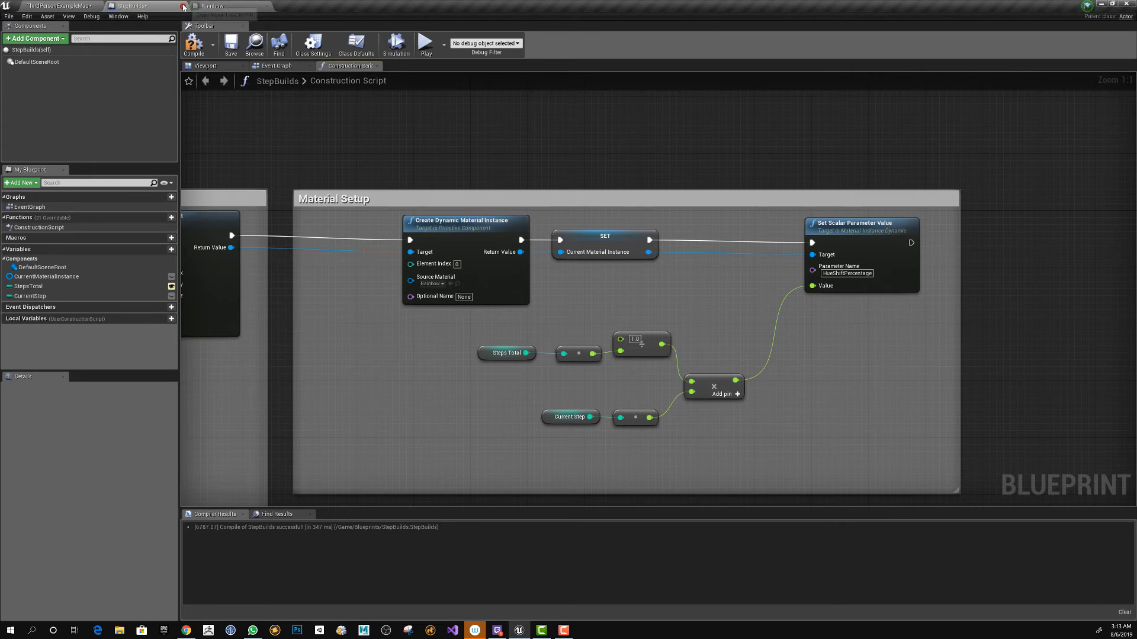
{"action": "left_click", "coordinate": [213, 6]}
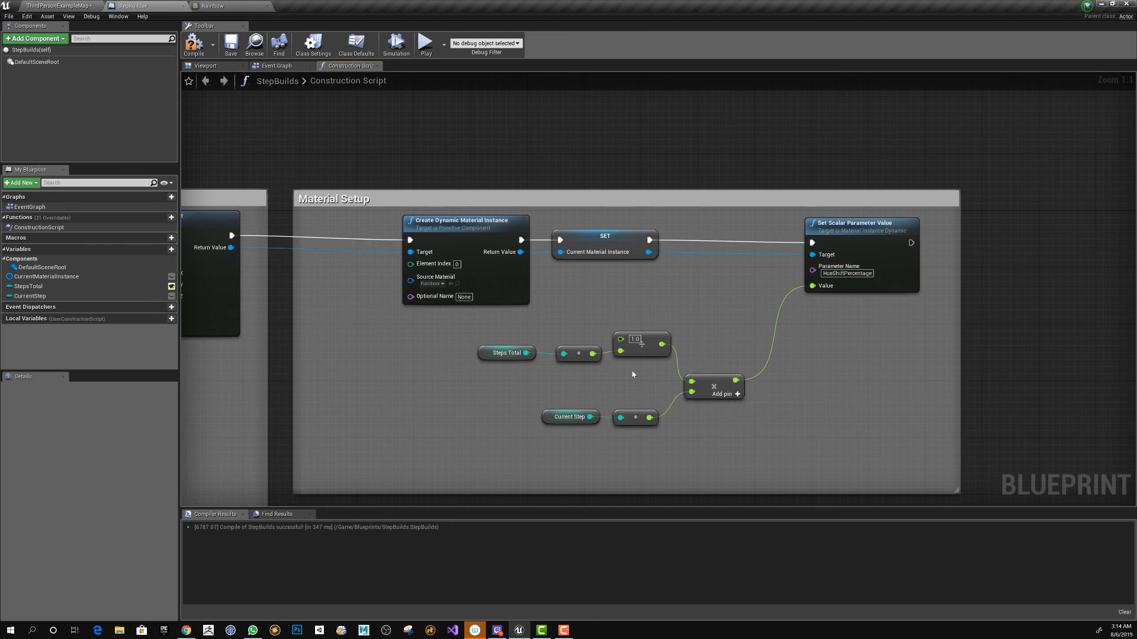
{"action": "scroll", "coordinate": [417, 287], "scroll_direction": "down", "scroll_amount": 4}
{"action": "right_click_drag", "start_coordinate": [417, 287], "coordinate": [624, 281]}
{"action": "scroll", "coordinate": [295, 290], "scroll_direction": "up", "scroll_amount": 3}
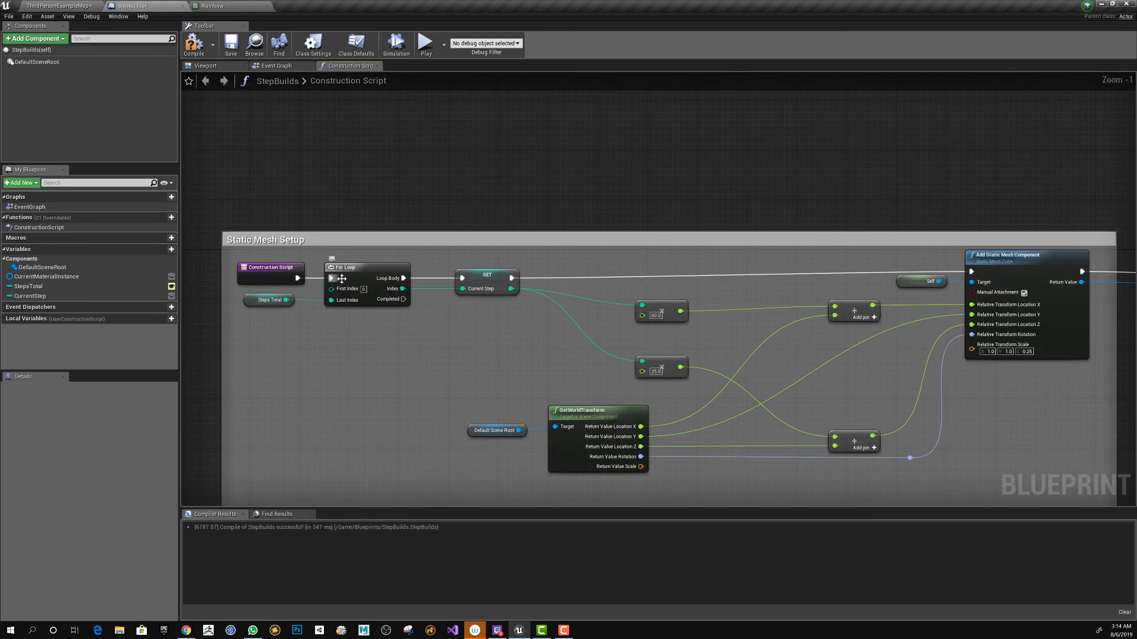
{"action": "right_click_drag", "start_coordinate": [358, 257], "coordinate": [311, 258]}
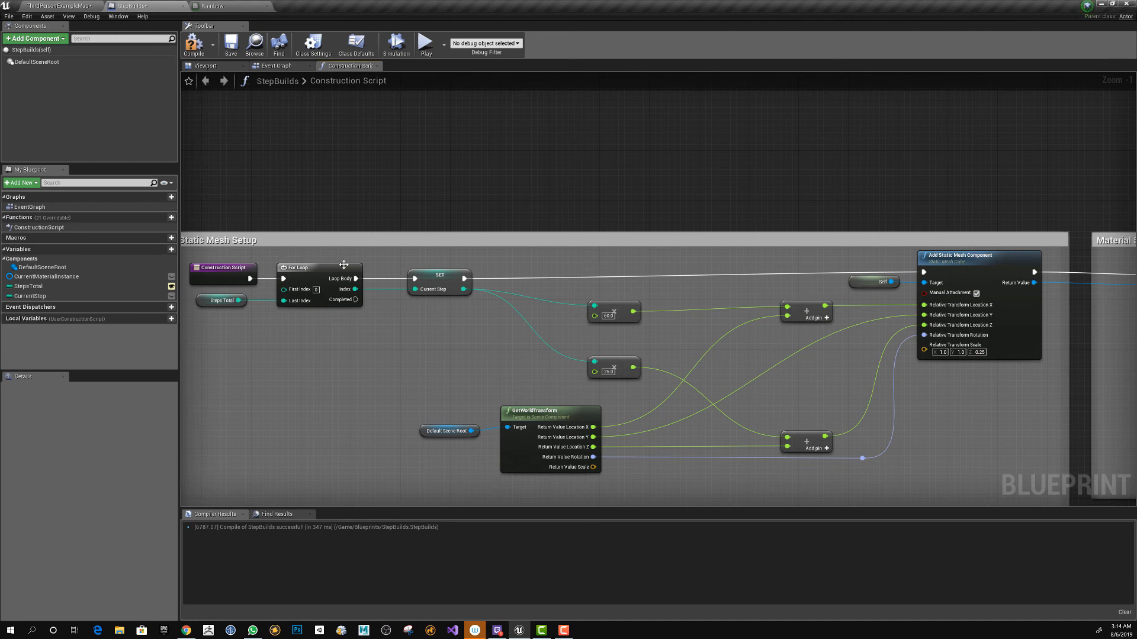
{"action": "right_click_drag", "start_coordinate": [622, 359], "coordinate": [372, 347]}
{"action": "right_click_drag", "start_coordinate": [715, 371], "coordinate": [211, 364]}
{"action": "scroll", "coordinate": [713, 331], "scroll_direction": "up", "scroll_amount": 1}
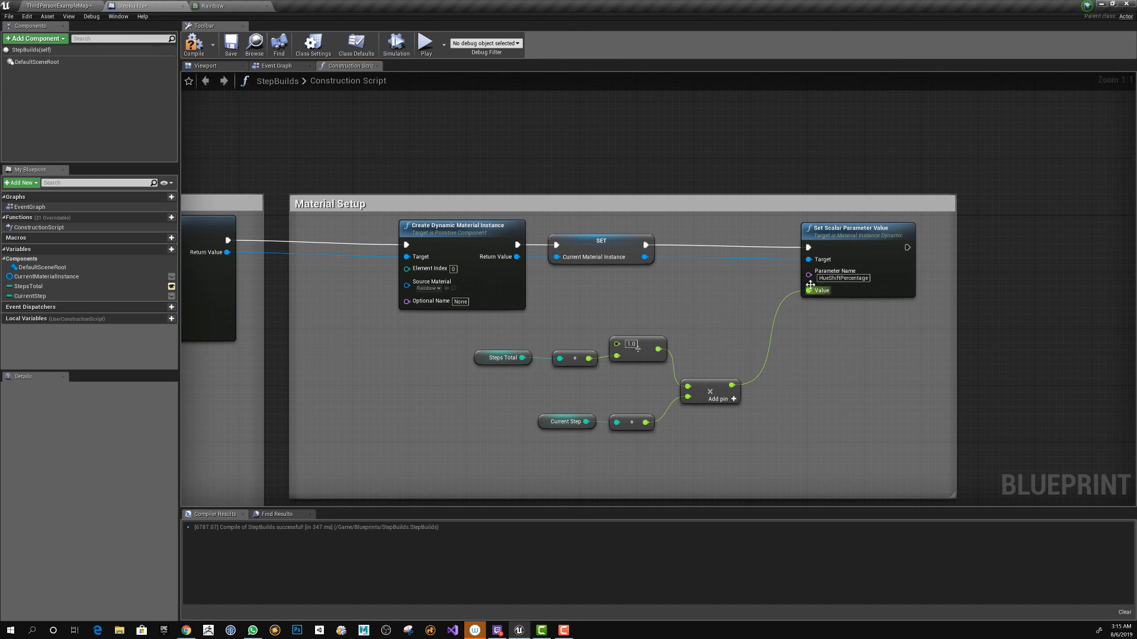
Compile the StepBuilds blueprint and set the placed actor's Steps Total to 7 in the level.
{"action": "left_click", "coordinate": [198, 49]}
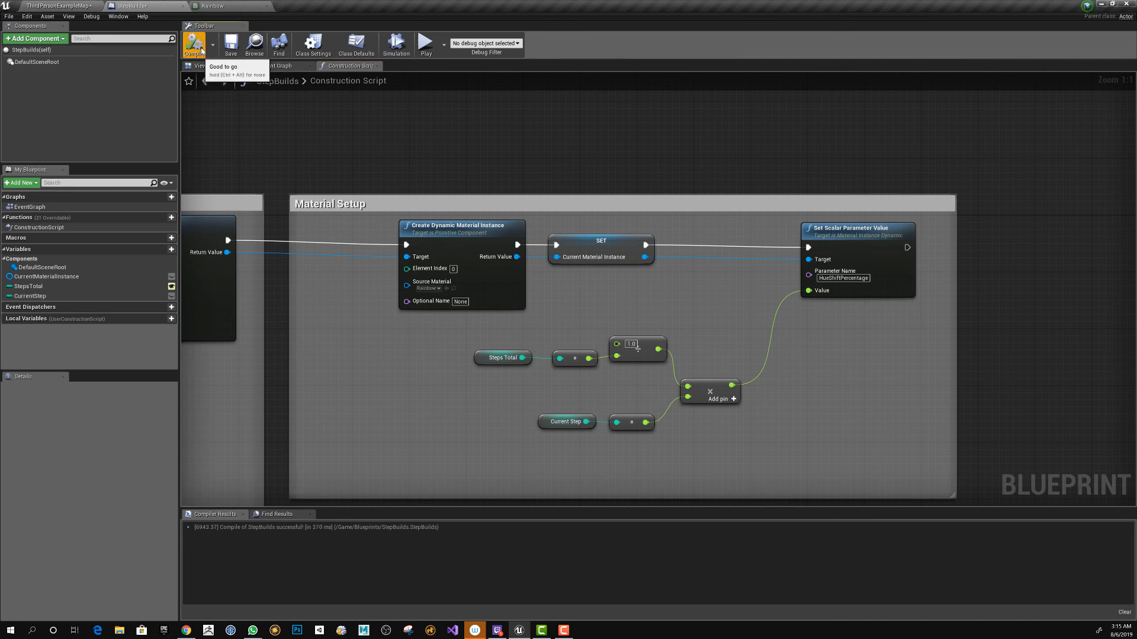
{"action": "left_click", "coordinate": [83, 6]}
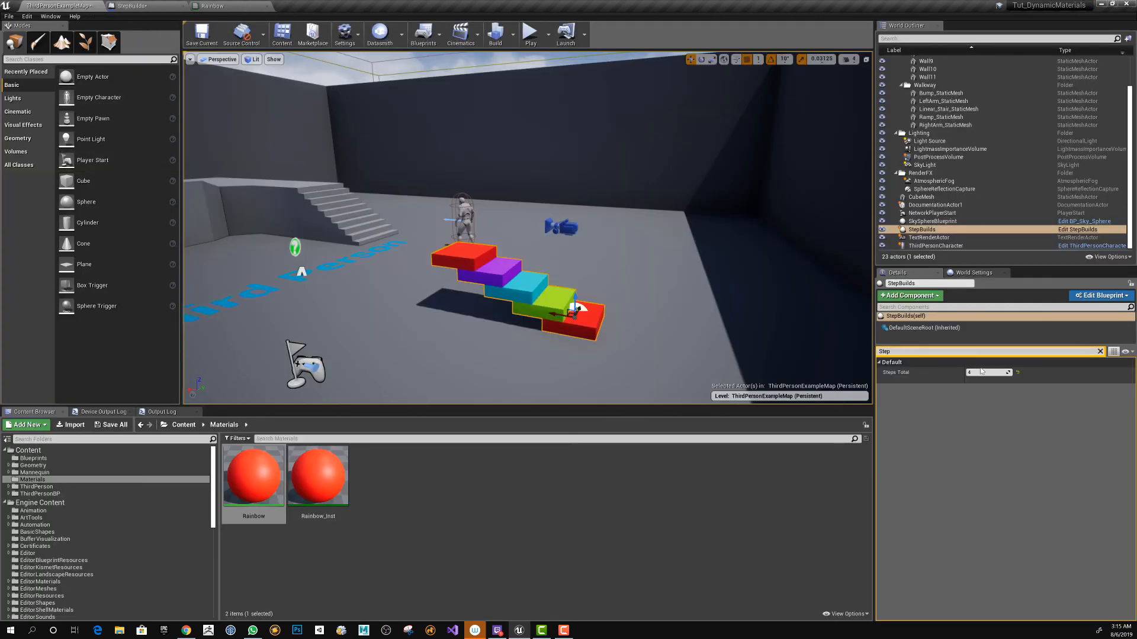
{"action": "mouse_move", "coordinate": [983, 372]}
{"action": "left_mouse_down"}
{"action": "mouse_move", "coordinate": [1003, 373]}
{"action": "mouse_move", "coordinate": [990, 373]}
{"action": "left_mouse_up"}
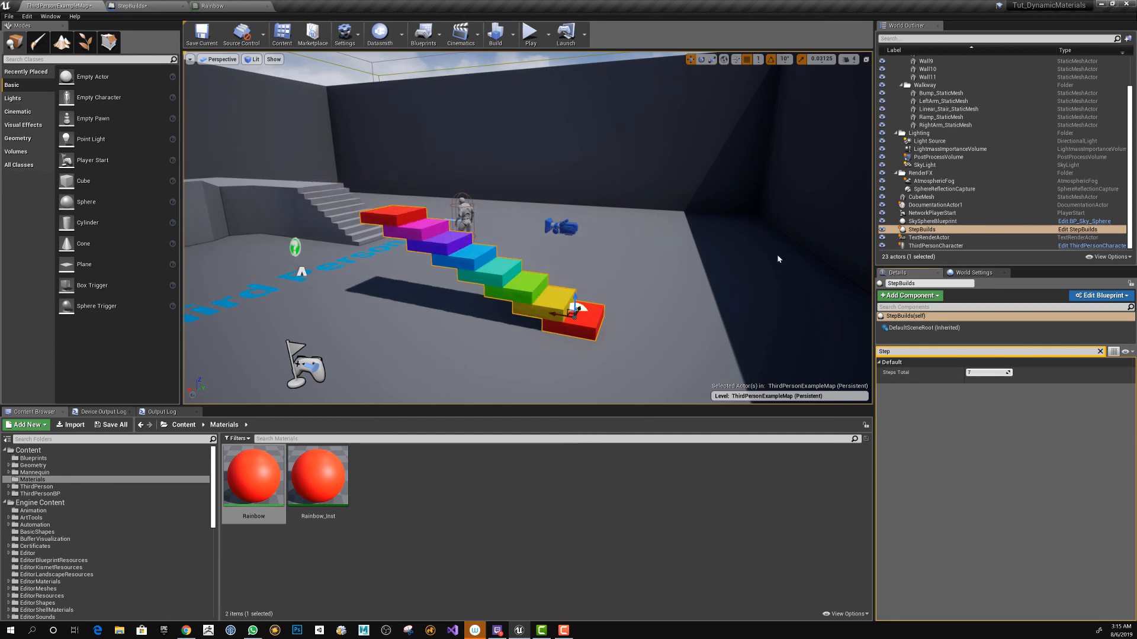
Review the Rainbow material graph and the whole StepBuilds construction script, covering both Static Mesh Setup and Material Setup.
{"action": "left_click", "coordinate": [230, 7]}
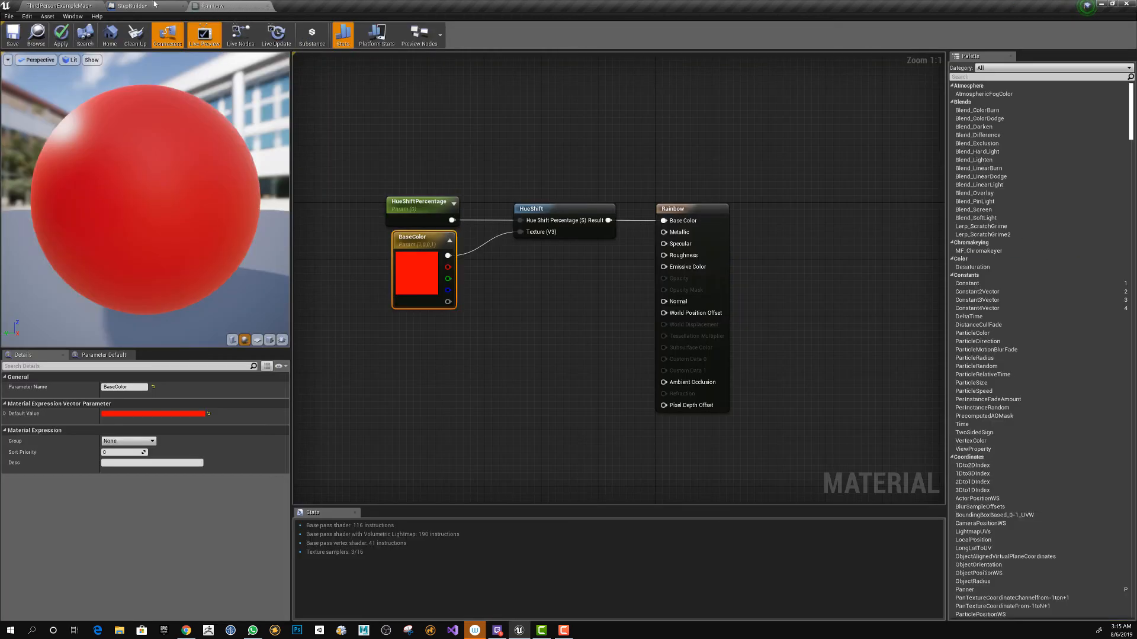
{"action": "left_click", "coordinate": [133, 6]}
{"action": "scroll", "coordinate": [402, 224], "scroll_direction": "down", "scroll_amount": 3}
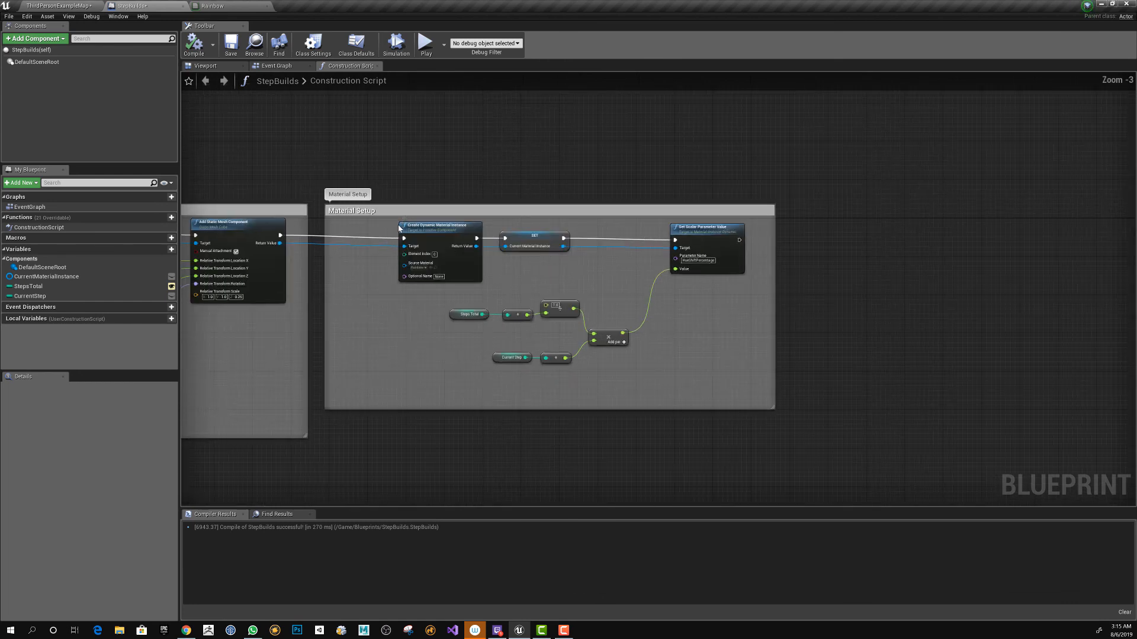
{"action": "right_click_drag", "start_coordinate": [368, 310], "coordinate": [622, 317]}
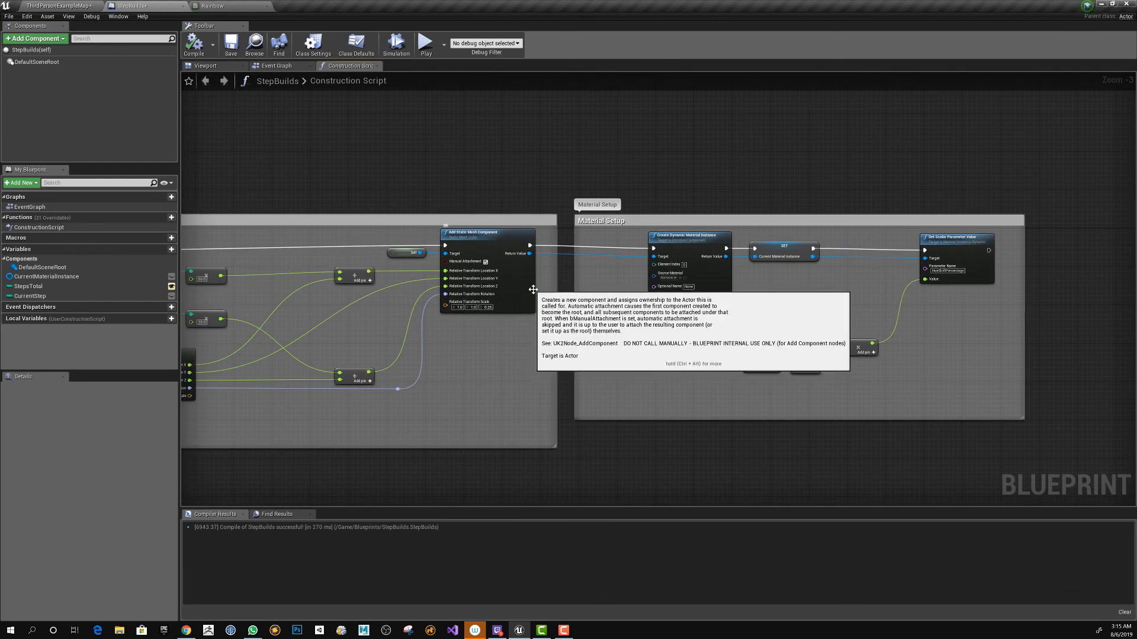
{"action": "scroll", "coordinate": [622, 316], "scroll_direction": "down", "scroll_amount": 1}
{"action": "right_click_drag", "start_coordinate": [467, 346], "coordinate": [638, 337]}
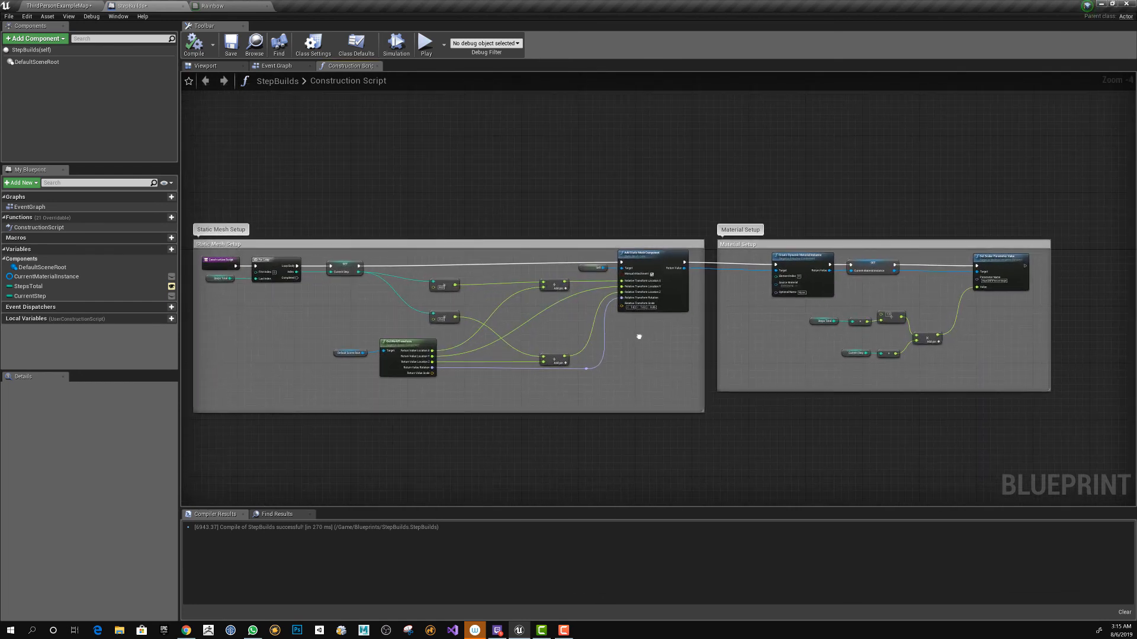